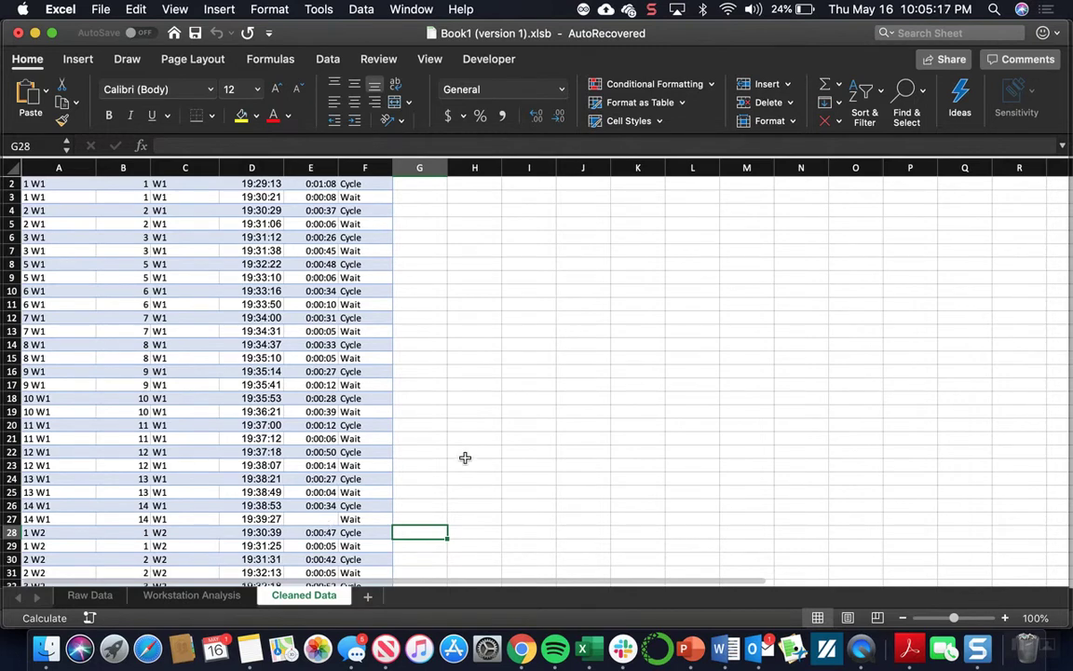
# - Select the Cleaned Data table from header row A1:F1 down through the last data row
pyautogui.scroll(1, 289, 387)
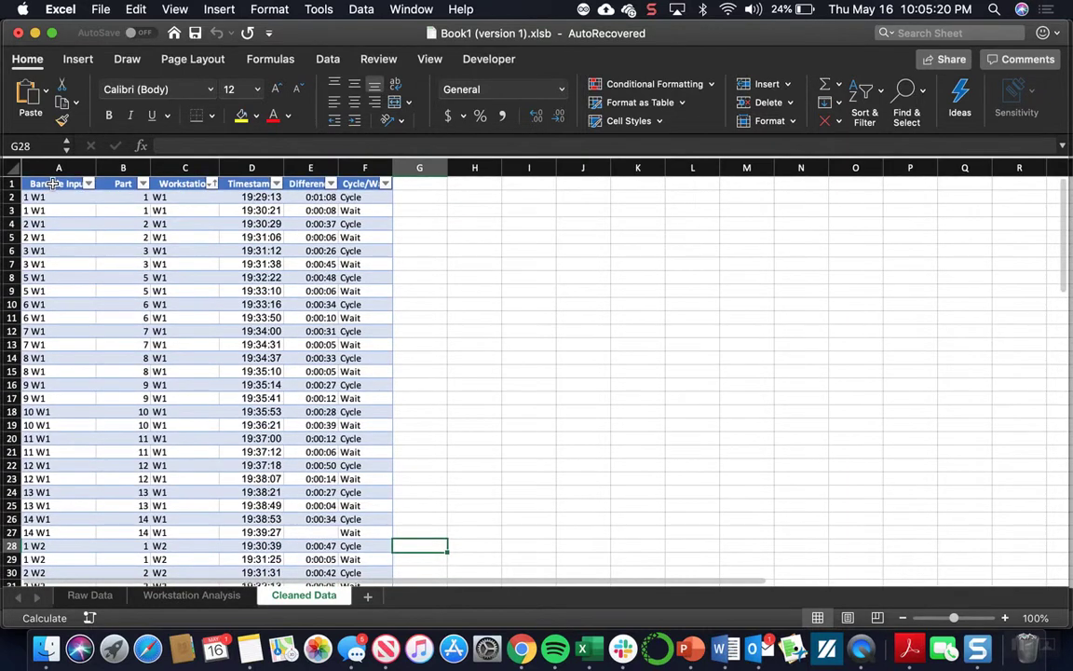
pyautogui.click(54, 184)
pyautogui.doubleClick(65, 208)
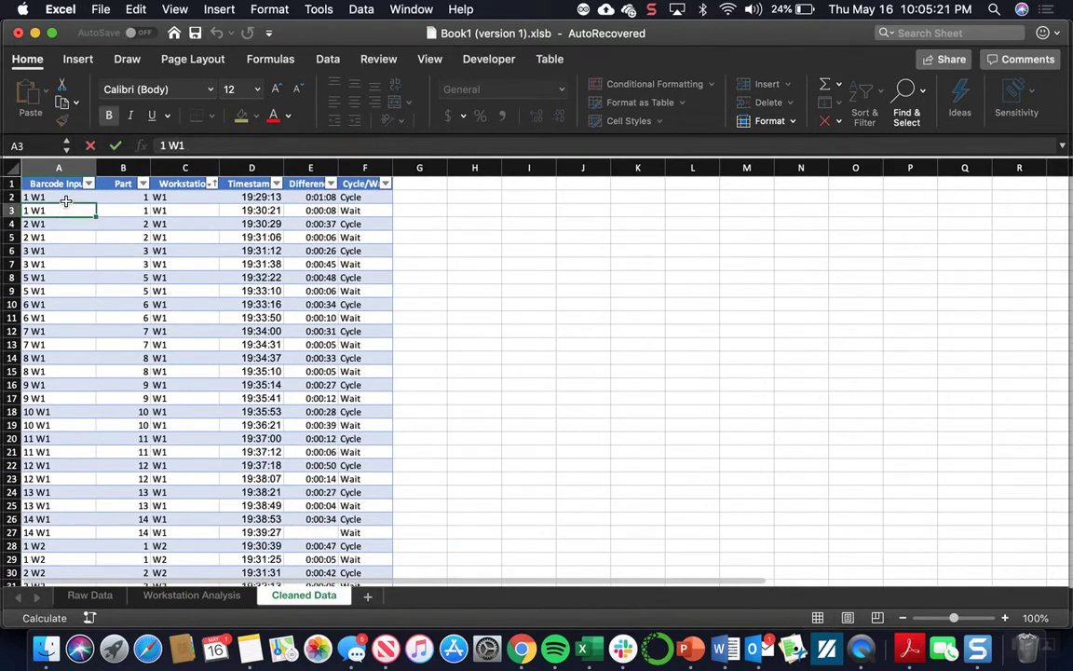
pyautogui.moveTo(57, 183); pyautogui.dragTo(351, 185)
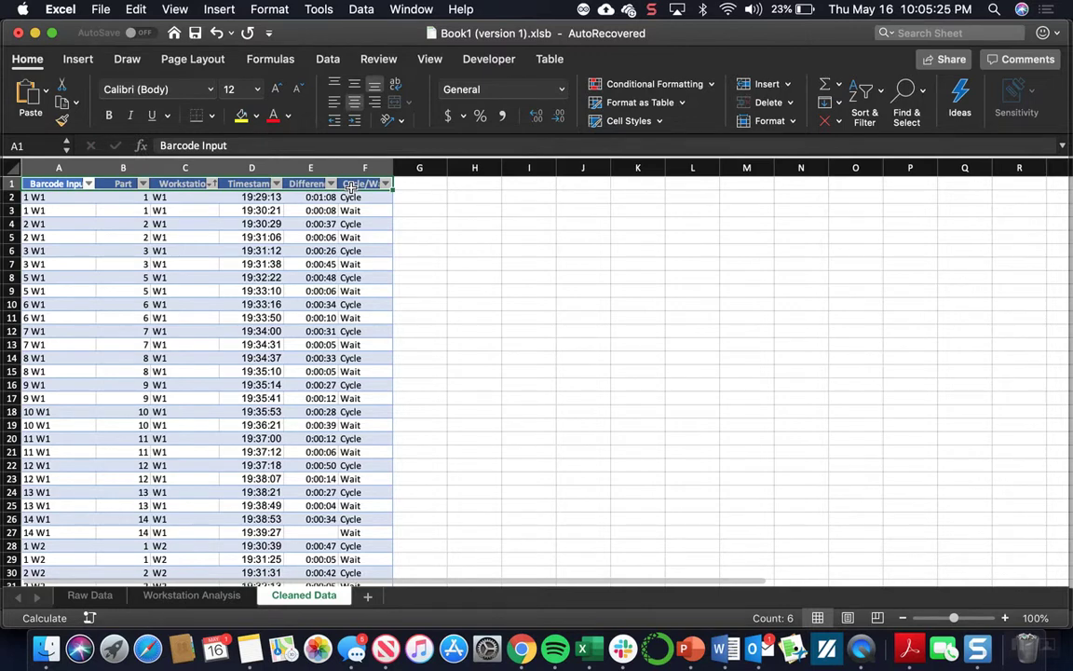
pyautogui.press('super+shift+Down')
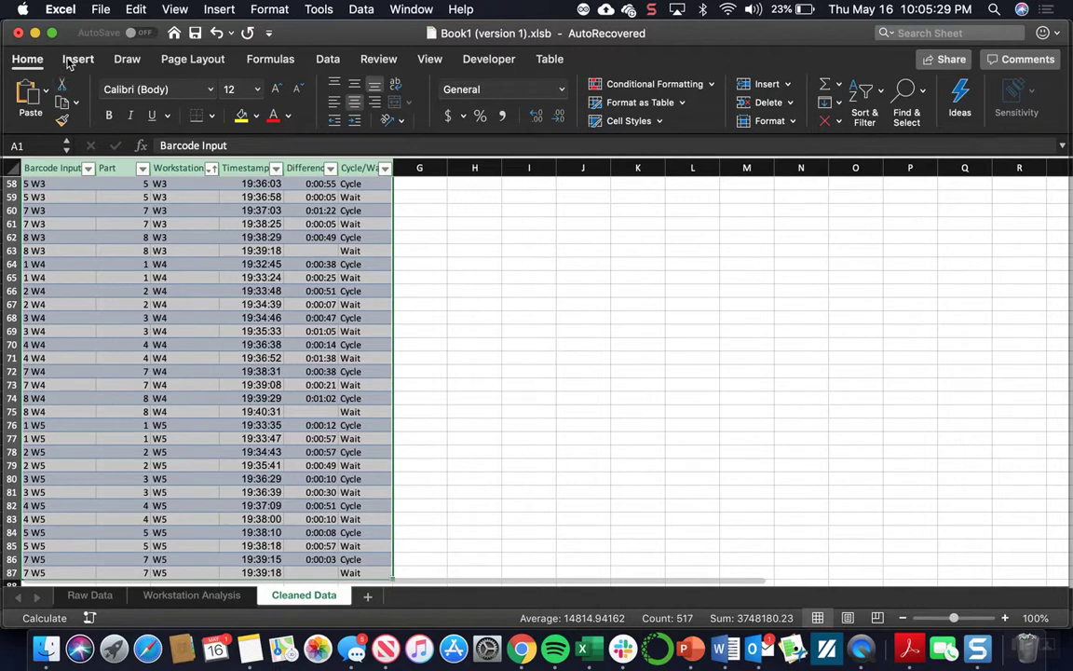
# - Insert a PivotTable from Table5 on a new worksheet
pyautogui.click(78, 58)
pyautogui.click(33, 98)
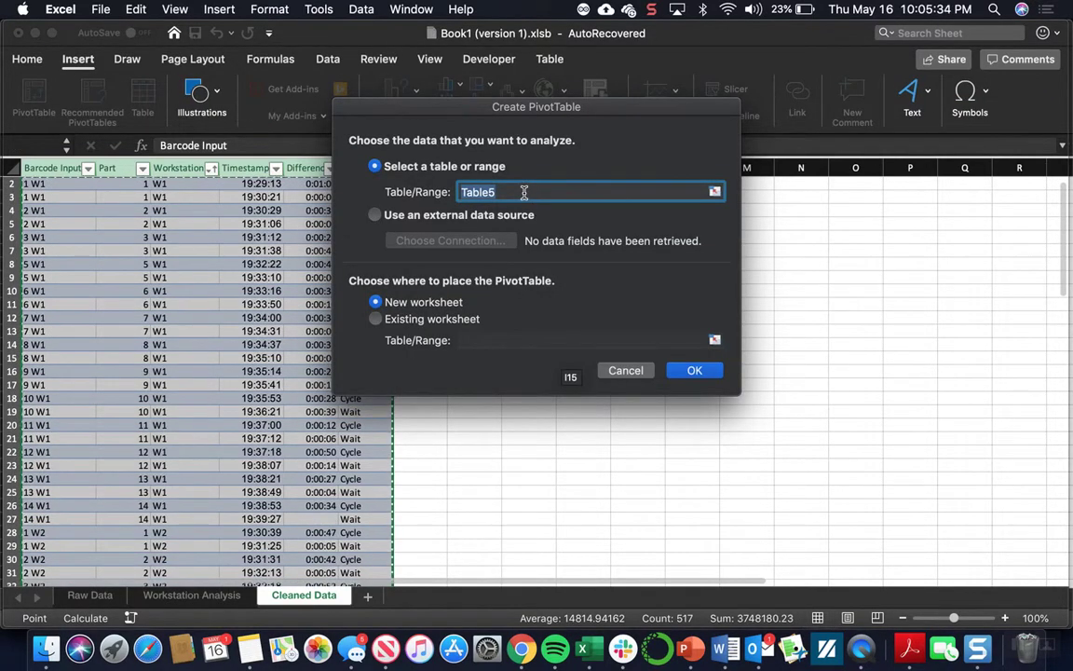
pyautogui.click(693, 369)
# - Rename the new sheet to 'Part Analysis'
pyautogui.doubleClick(288, 594)
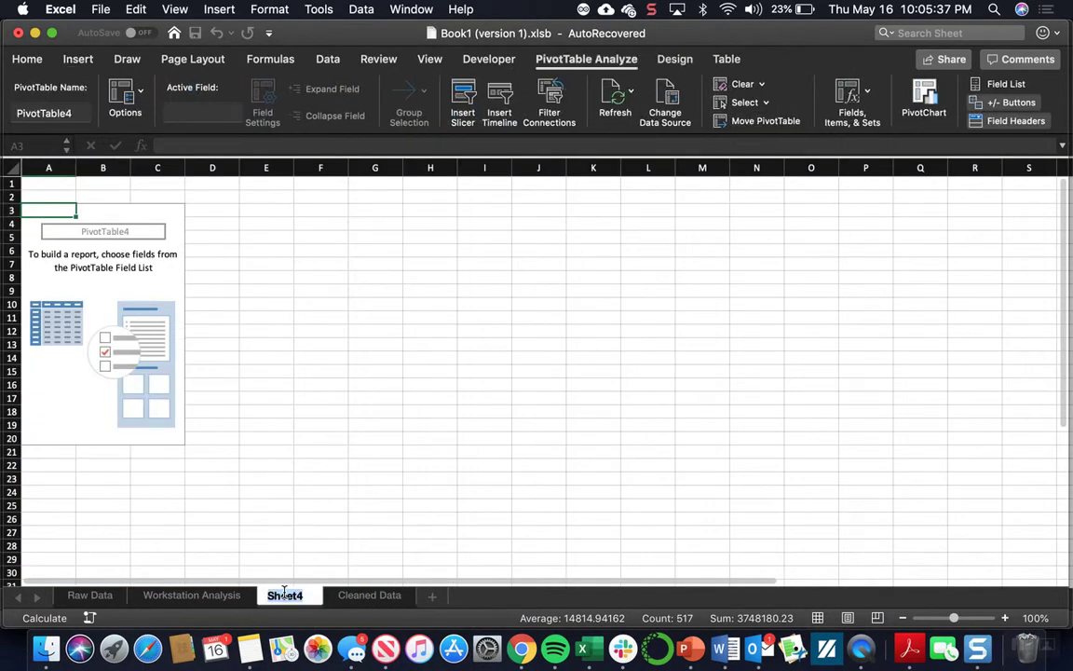
pyautogui.write('Part Anal')
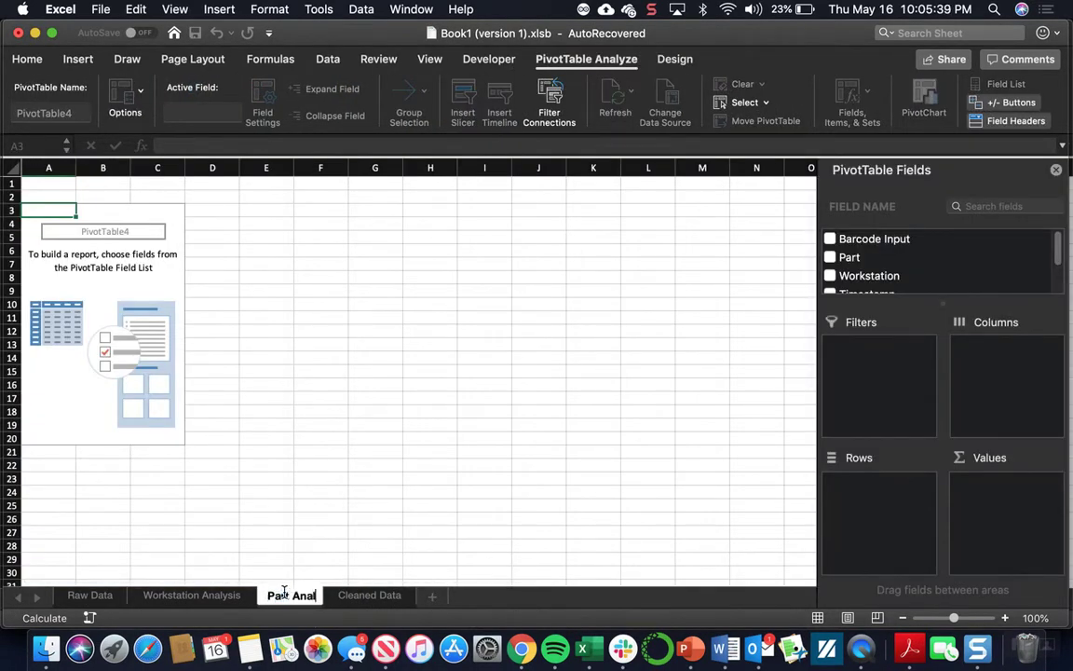
pyautogui.write('ysis')
pyautogui.click(434, 437)
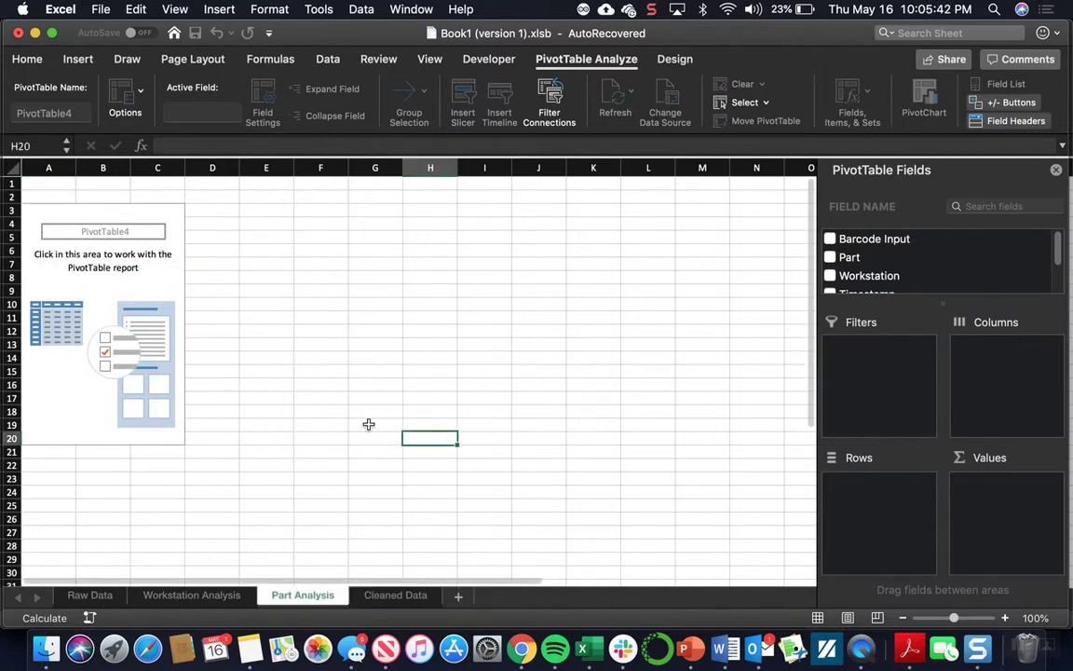
pyautogui.click(63, 356)
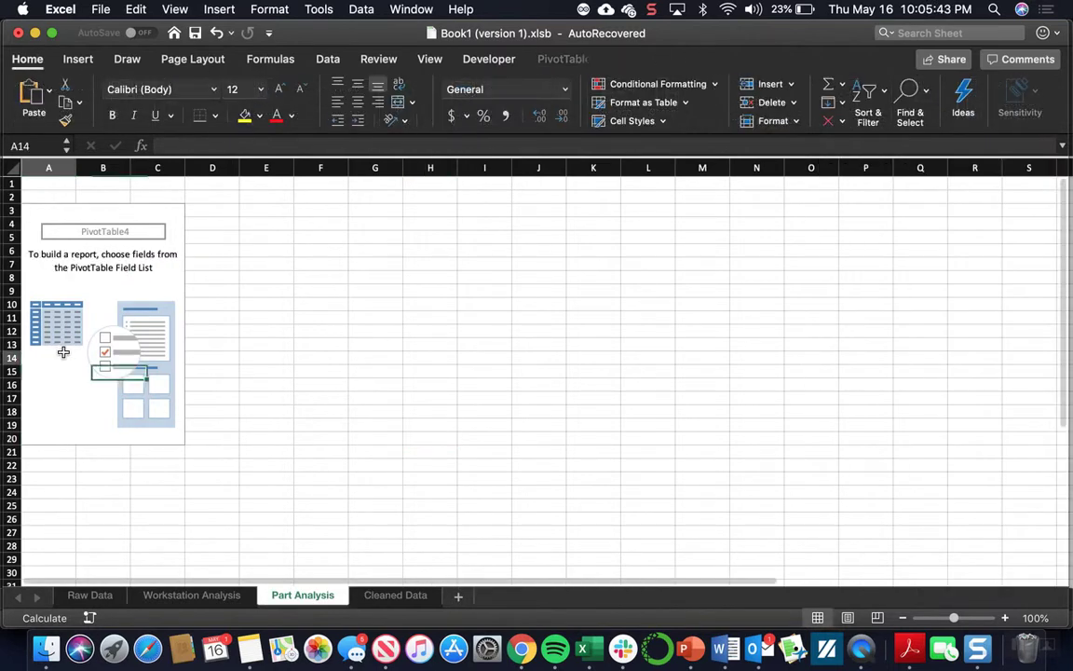
pyautogui.click(103, 265)
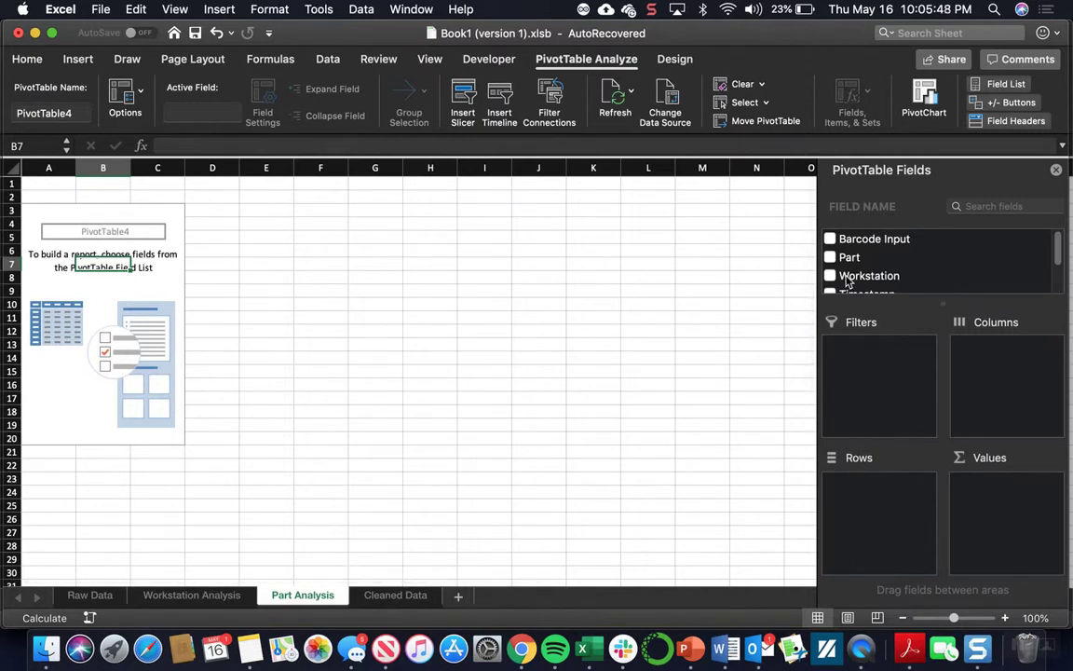
# - Put Part in Rows, Cycle/Wait and Workstation in Filters, and Difference in Values
pyautogui.moveTo(849, 258); pyautogui.dragTo(885, 499)
pyautogui.scroll(-2, 843, 247)
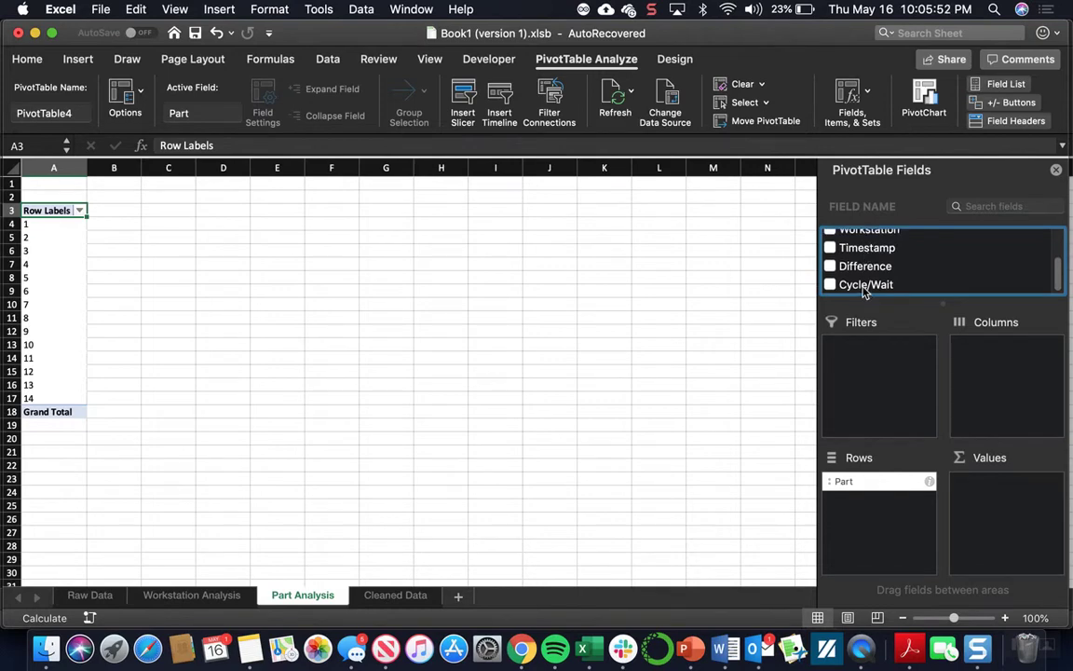
pyautogui.moveTo(864, 293); pyautogui.dragTo(881, 383)
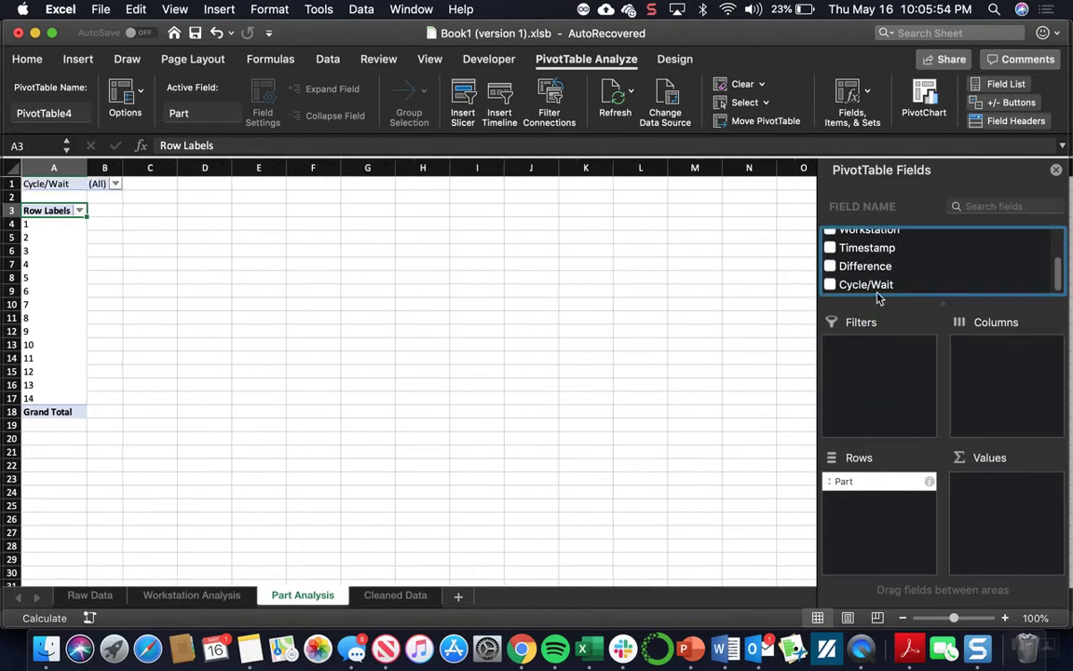
pyautogui.scroll(3, 874, 280)
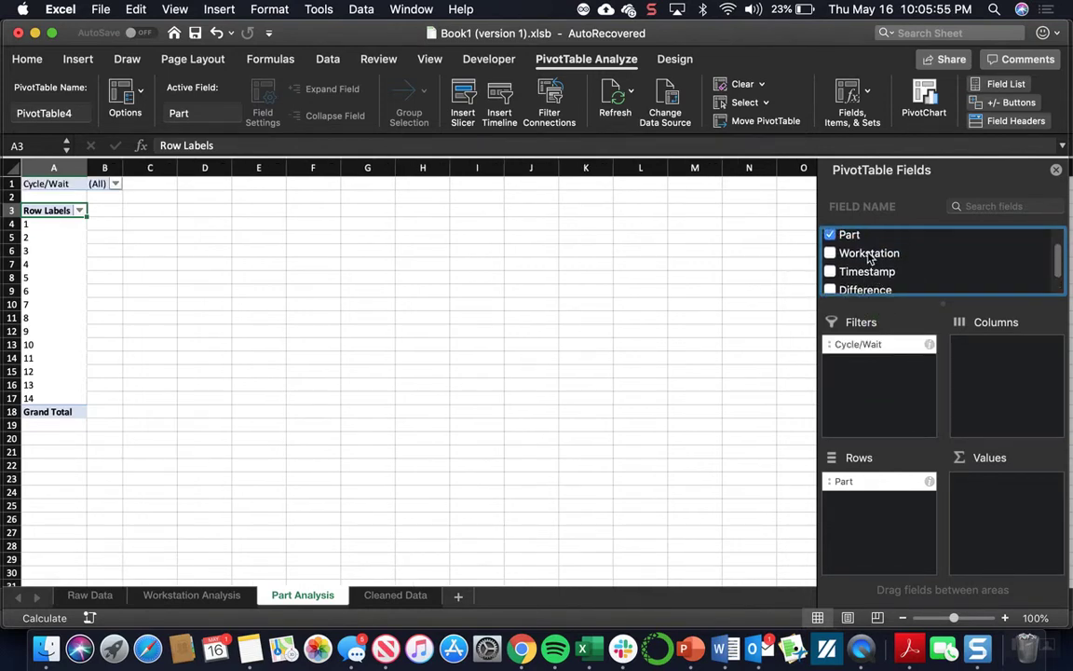
pyautogui.moveTo(869, 258); pyautogui.dragTo(885, 376)
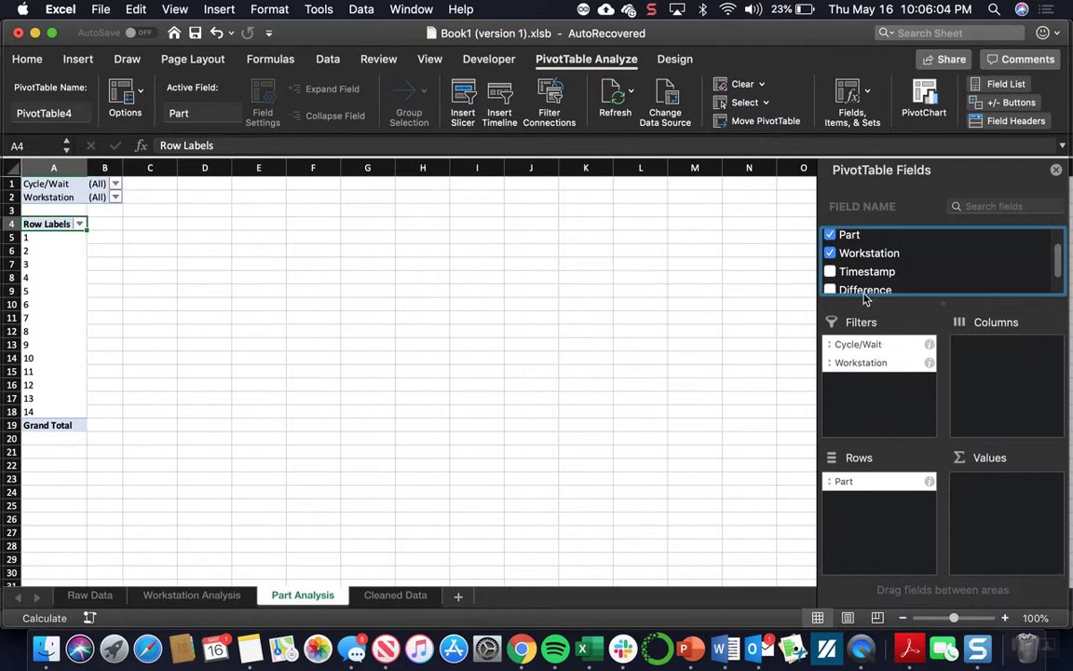
pyautogui.moveTo(858, 294); pyautogui.dragTo(1010, 507)
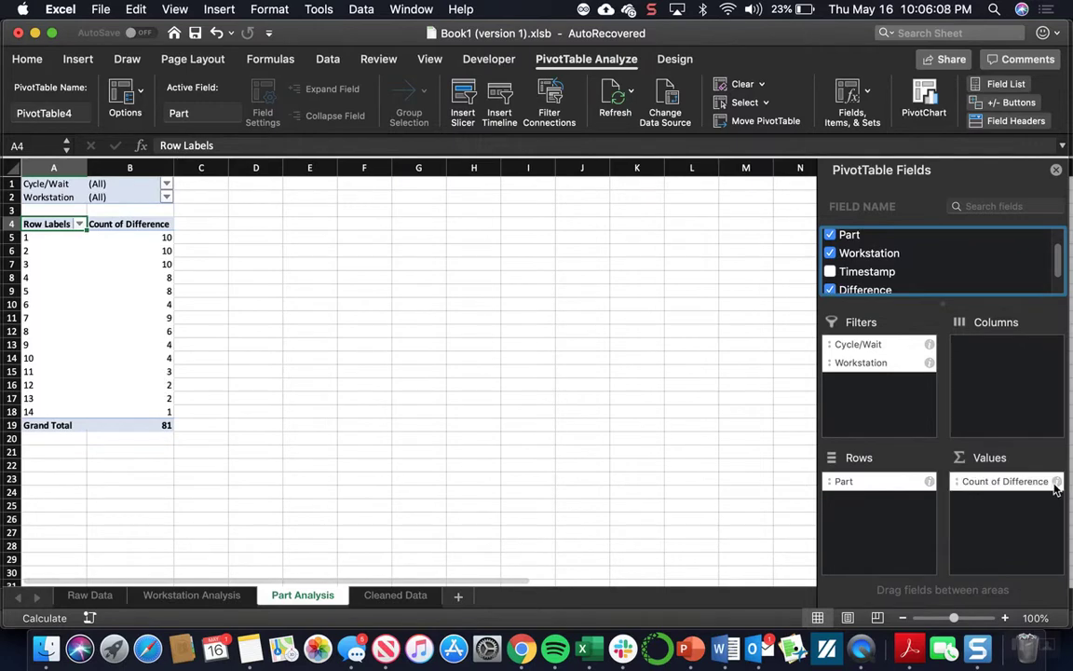
# - Summarize Difference as Average in 13:30:55 time format and add a column PivotChart beside the table
pyautogui.click(1056, 481)
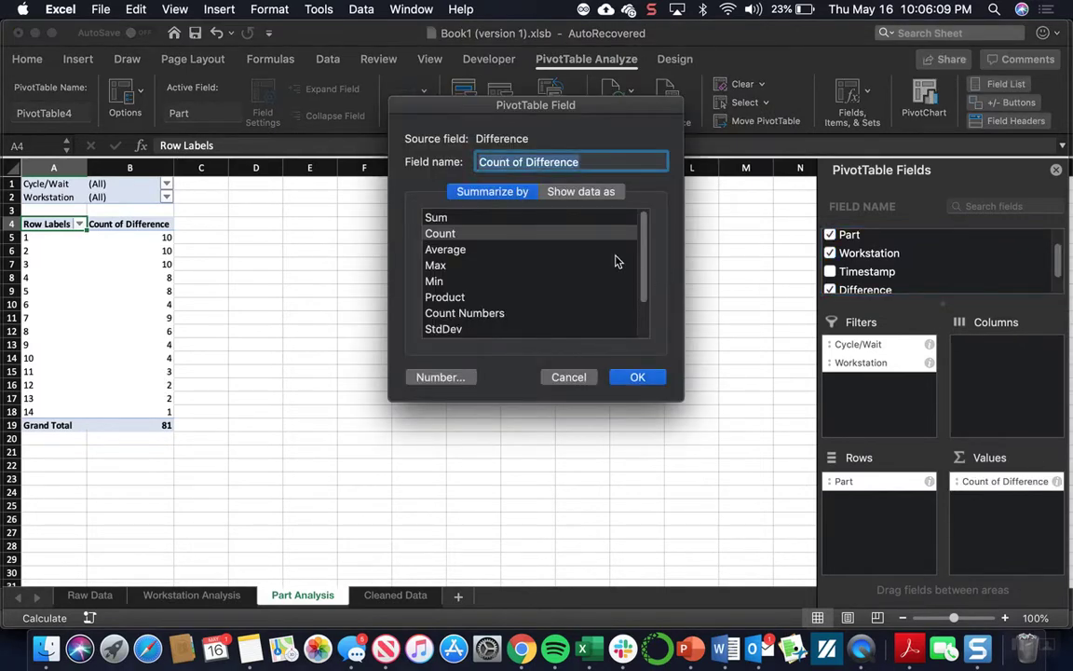
pyautogui.click(428, 376)
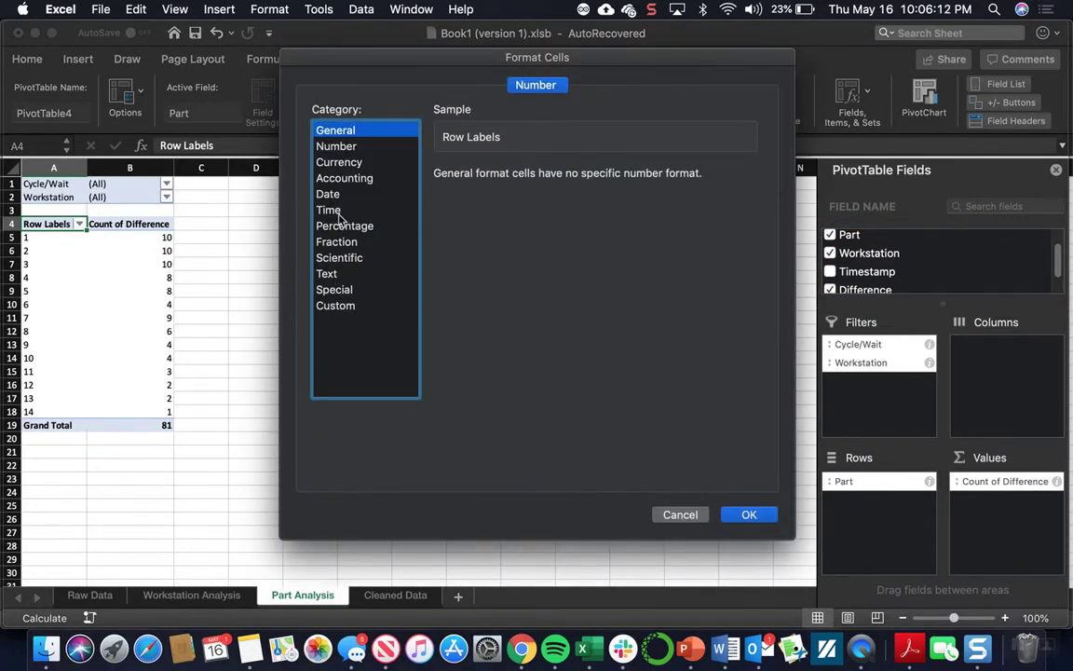
pyautogui.click(328, 209)
pyautogui.click(465, 244)
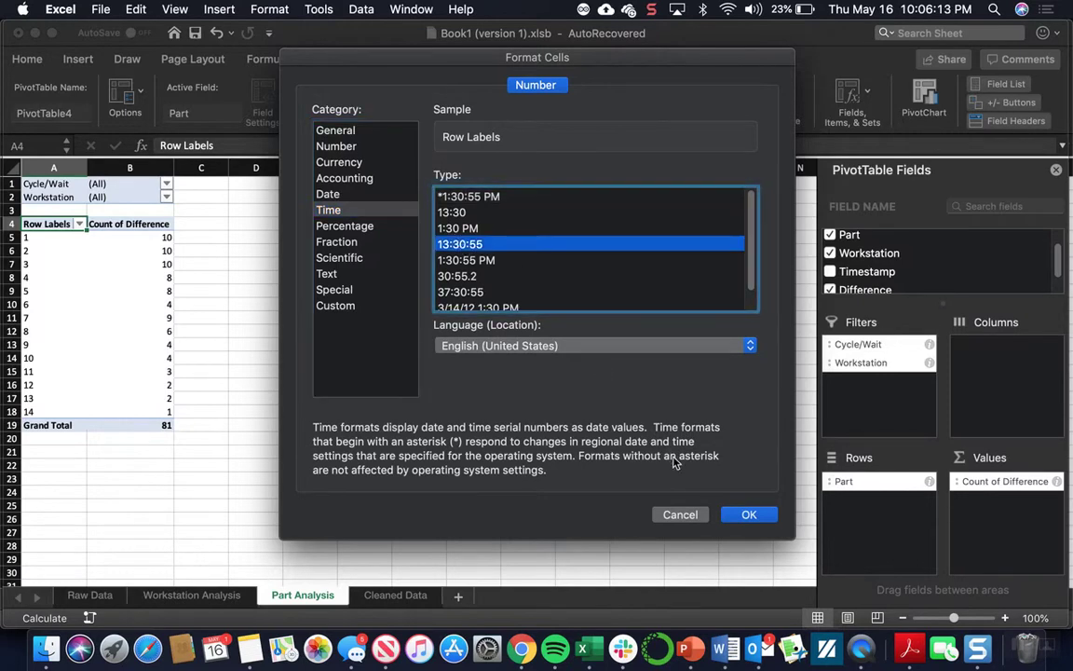
pyautogui.click(737, 514)
pyautogui.click(447, 249)
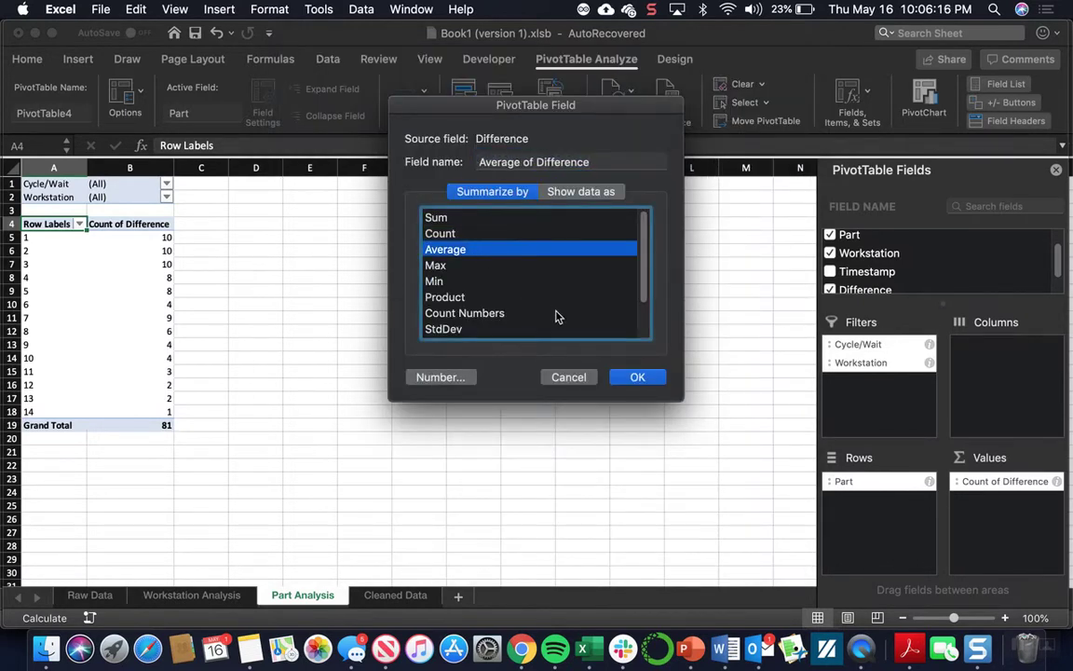
pyautogui.click(633, 377)
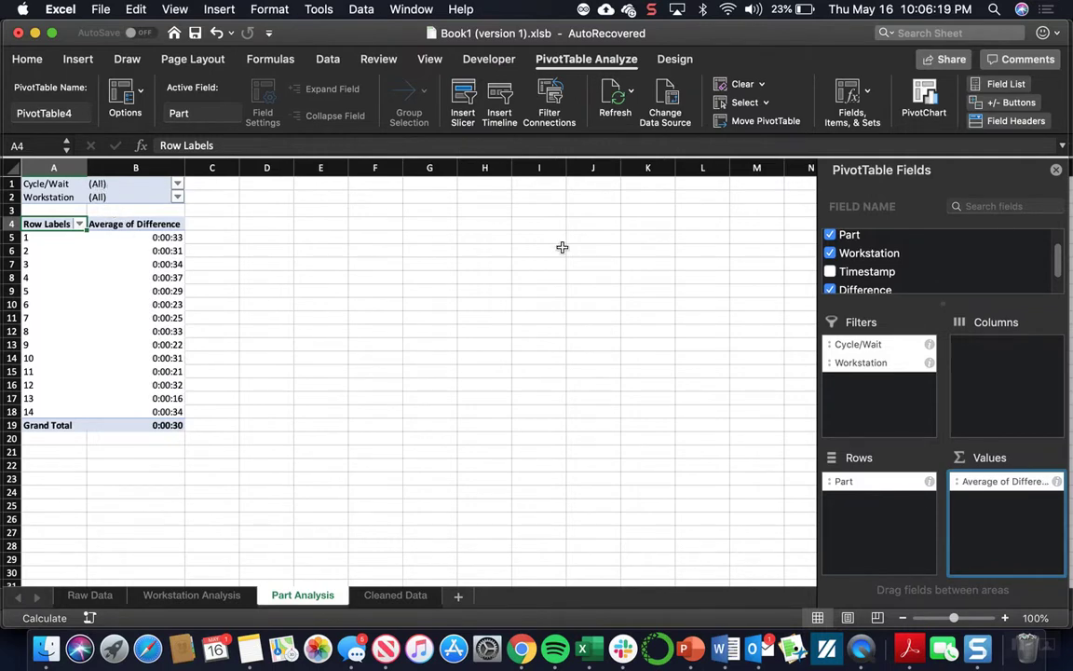
pyautogui.click(925, 96)
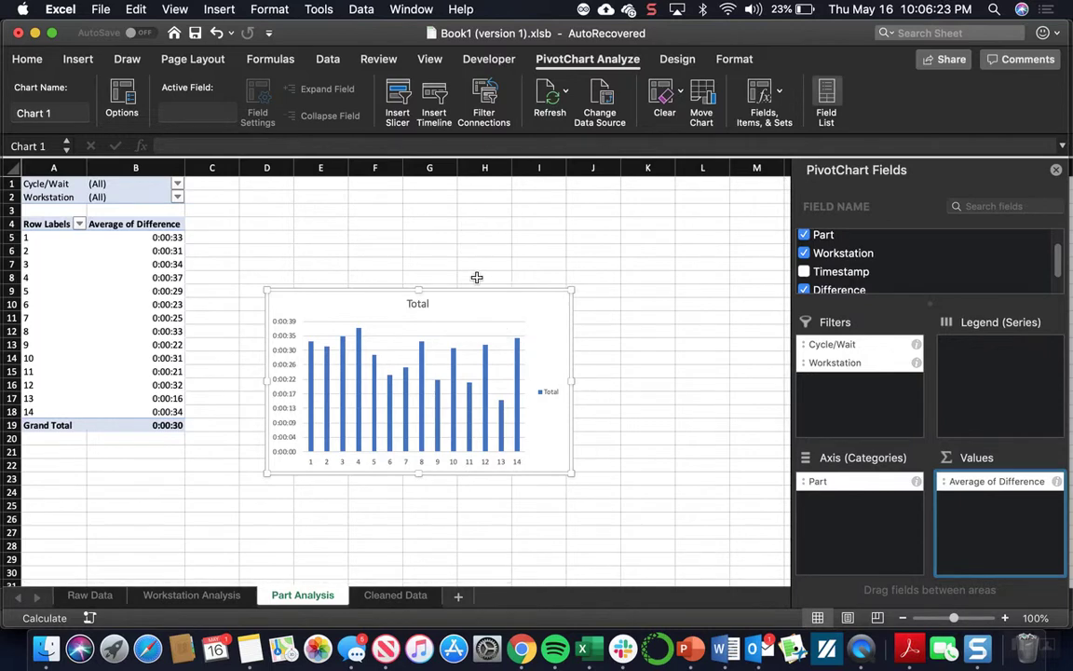
pyautogui.moveTo(477, 278); pyautogui.dragTo(463, 215)
# - Insert slicers for the Cycle/Wait and Workstation fields
pyautogui.click(397, 93)
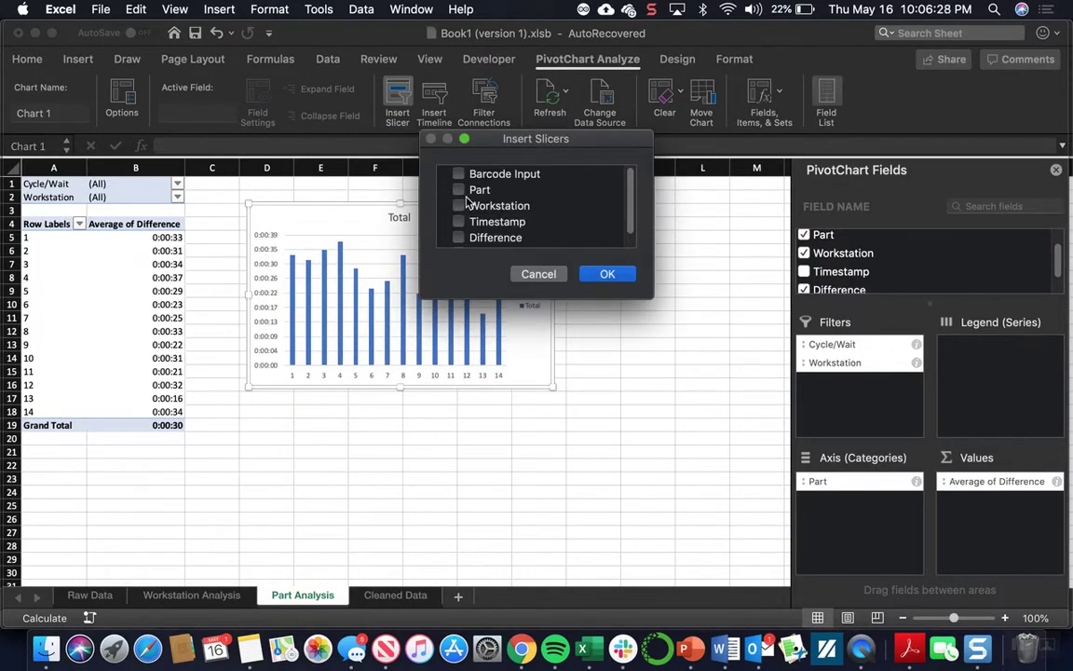
pyautogui.scroll(-2, 461, 209)
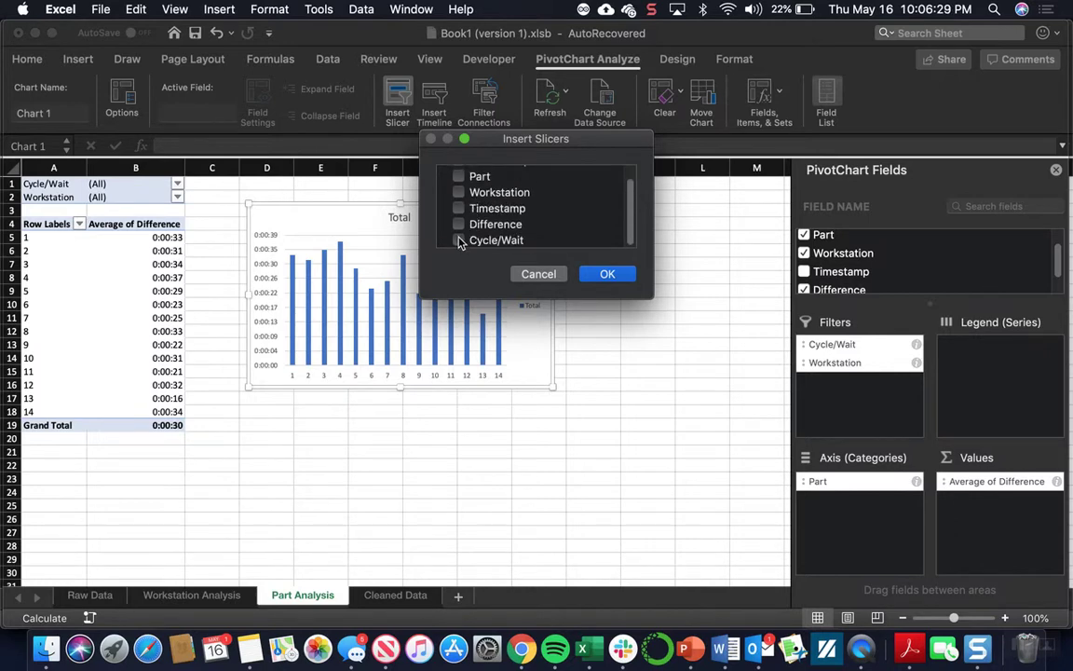
pyautogui.click(458, 240)
pyautogui.scroll(2, 462, 217)
pyautogui.click(456, 202)
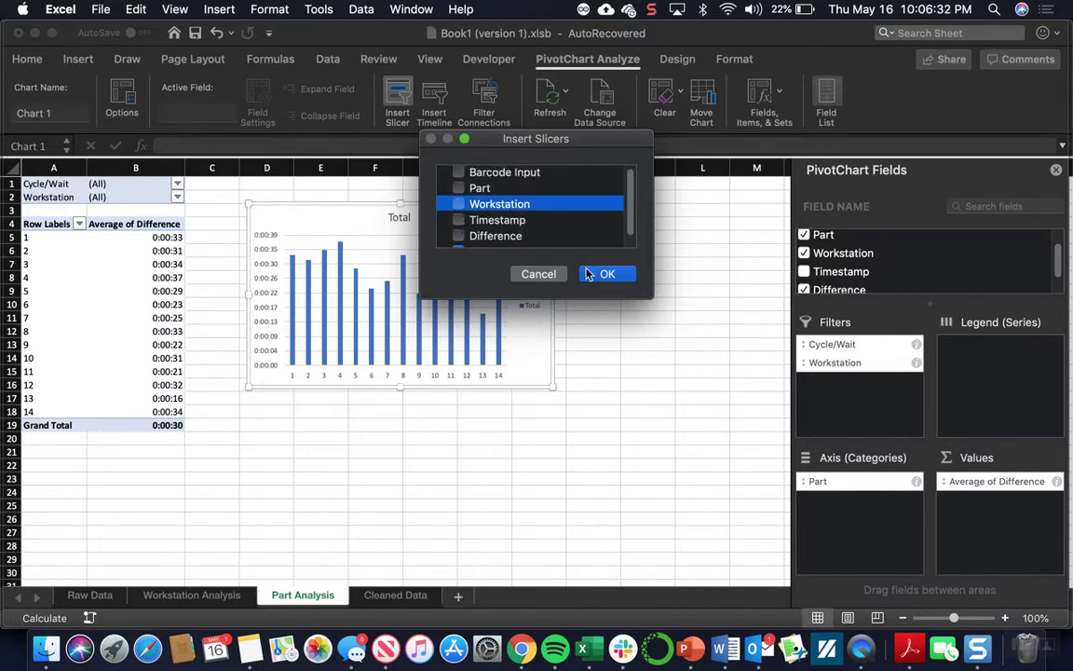
pyautogui.click(458, 204)
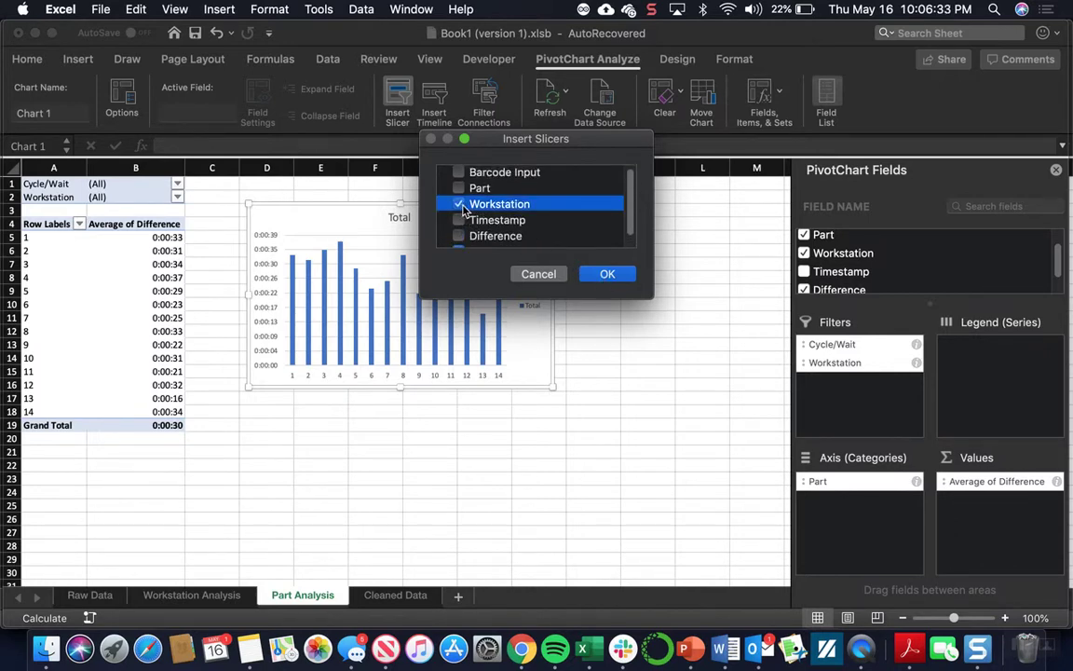
pyautogui.click(607, 273)
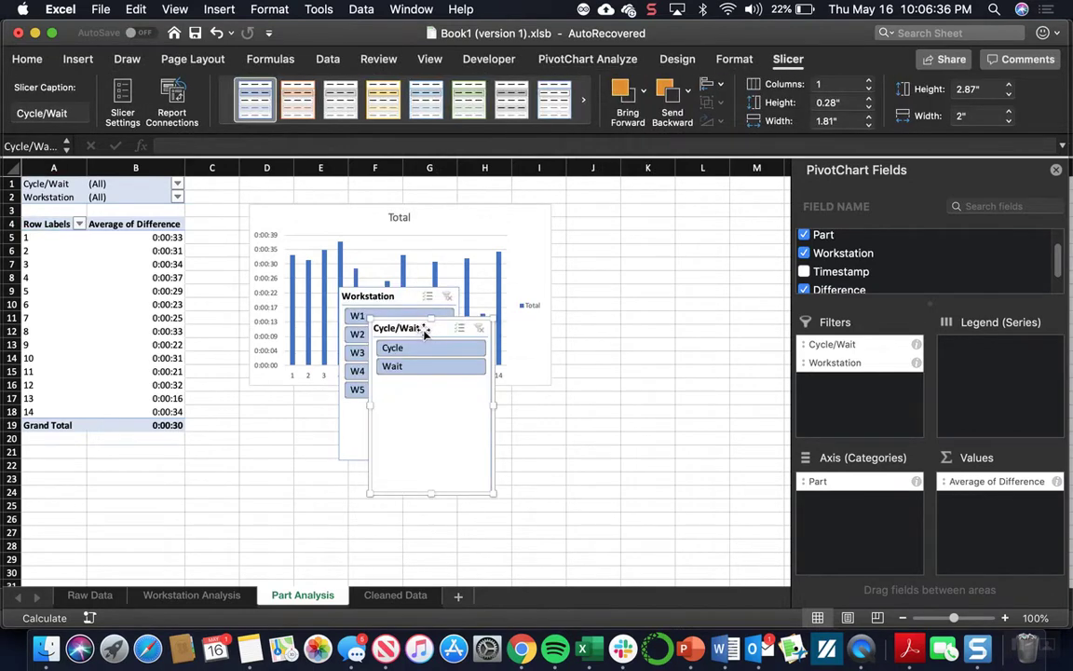
# - Place the Cycle/Wait and Workstation slicers side by side right of the chart
pyautogui.moveTo(426, 333); pyautogui.dragTo(609, 217)
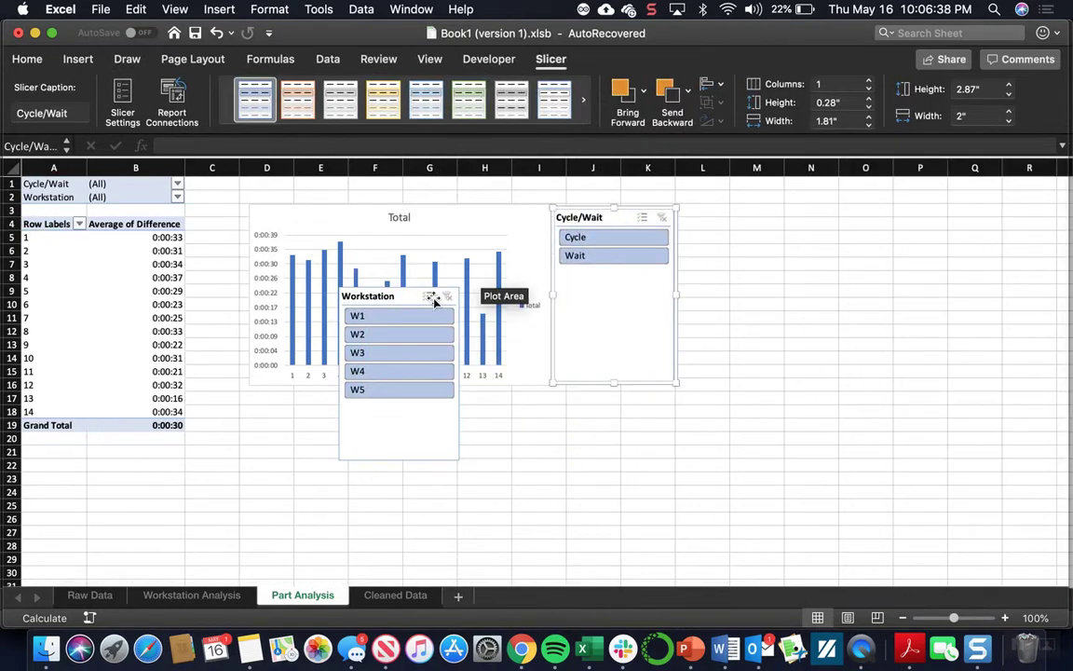
pyautogui.moveTo(434, 297); pyautogui.dragTo(776, 214)
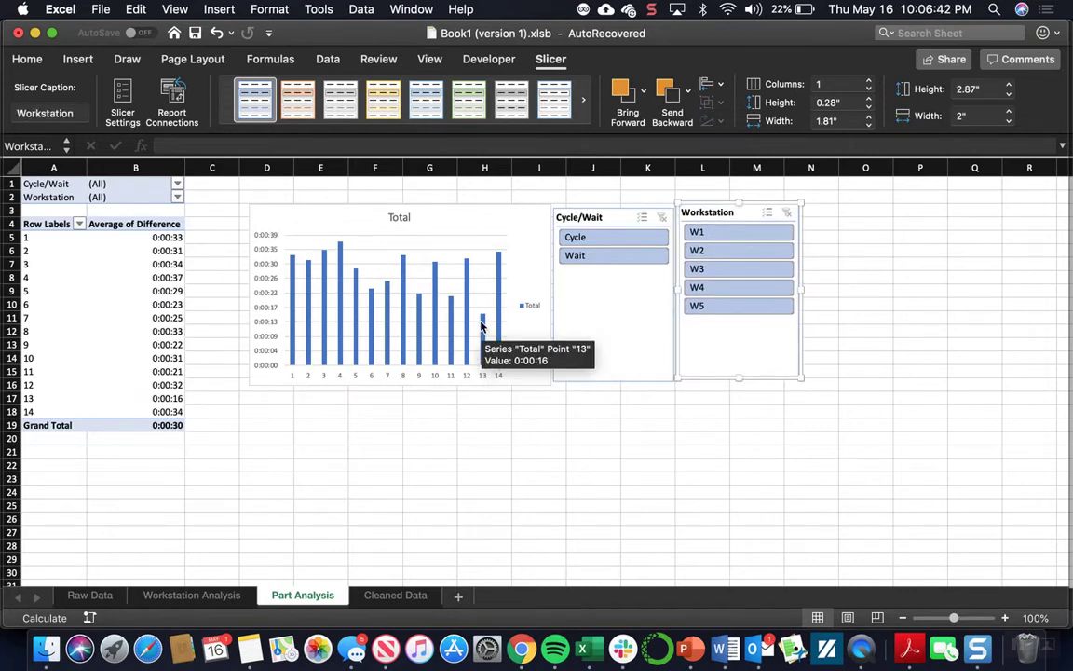
pyautogui.click(367, 186)
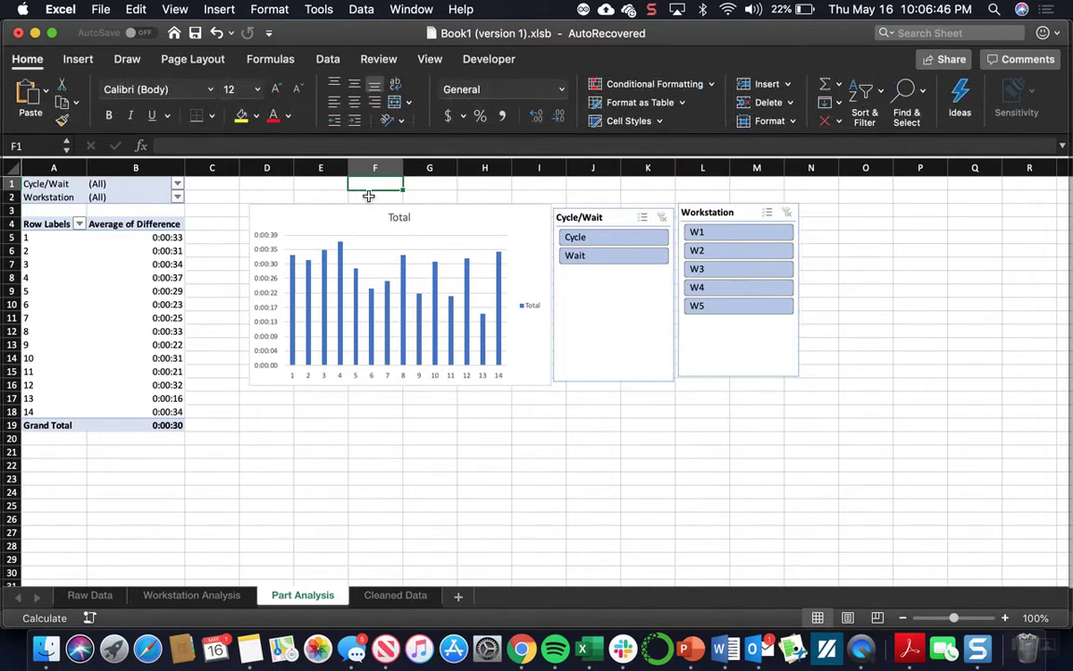
# - Enter =CONCATENATE(B1," Time by Part for Workstation ",B2) in cell F1
pyautogui.write('=')
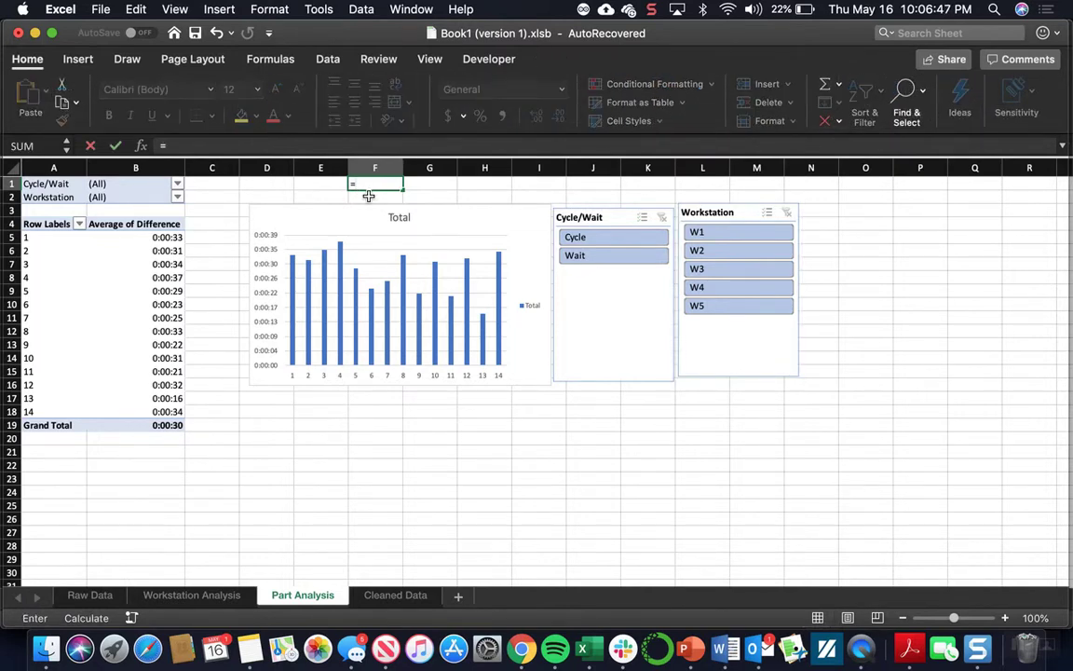
pyautogui.write('conca')
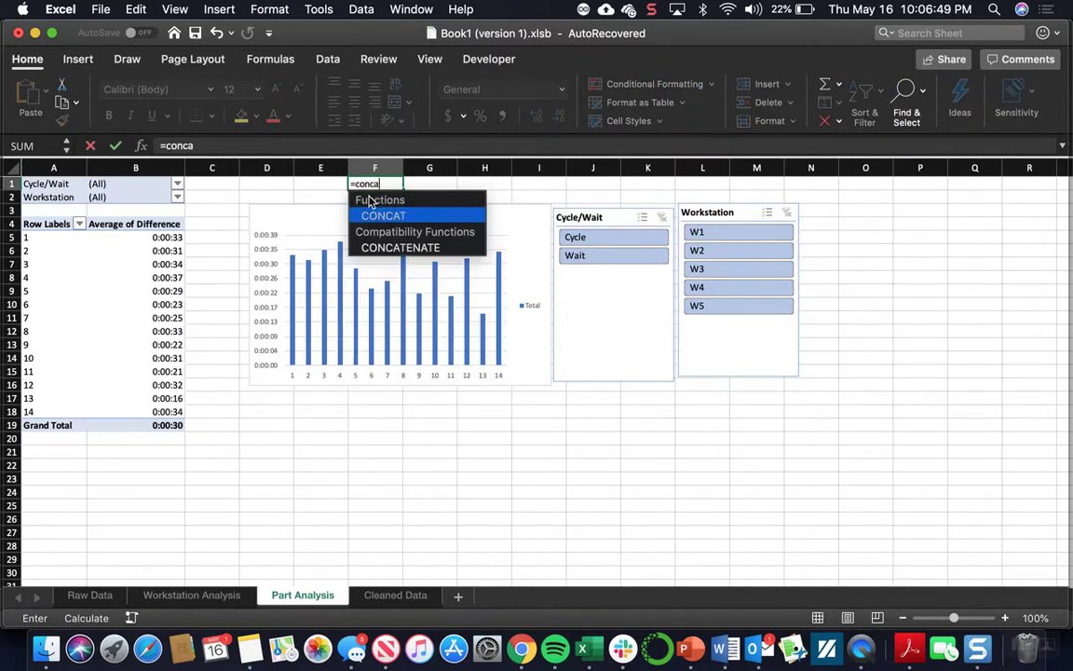
pyautogui.press('Down')
pyautogui.press('Tab')
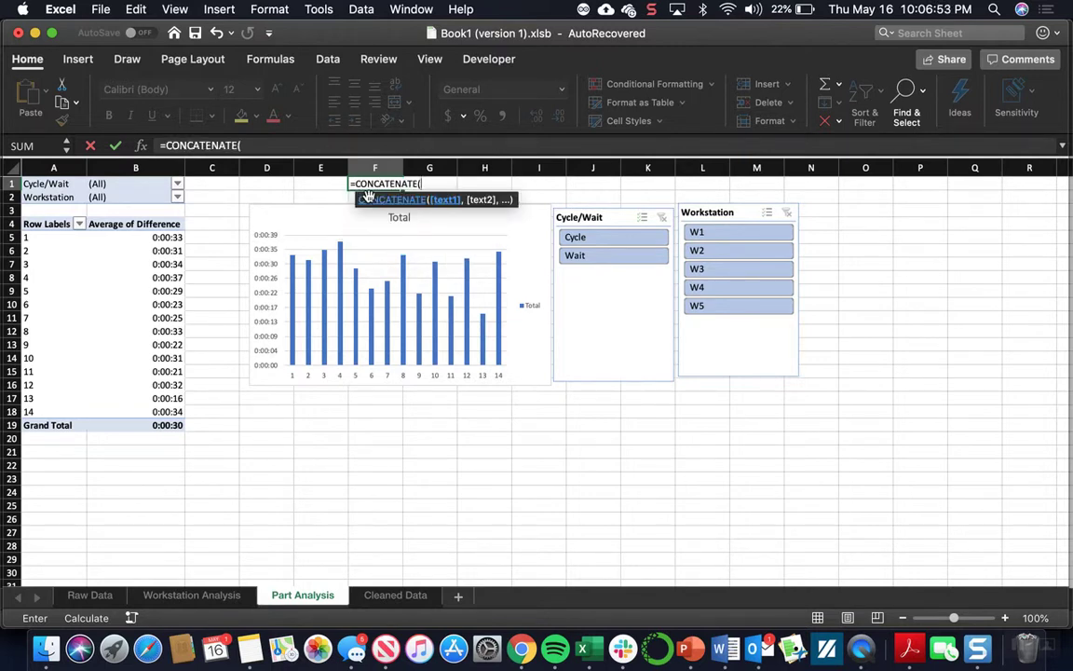
pyautogui.click(124, 187)
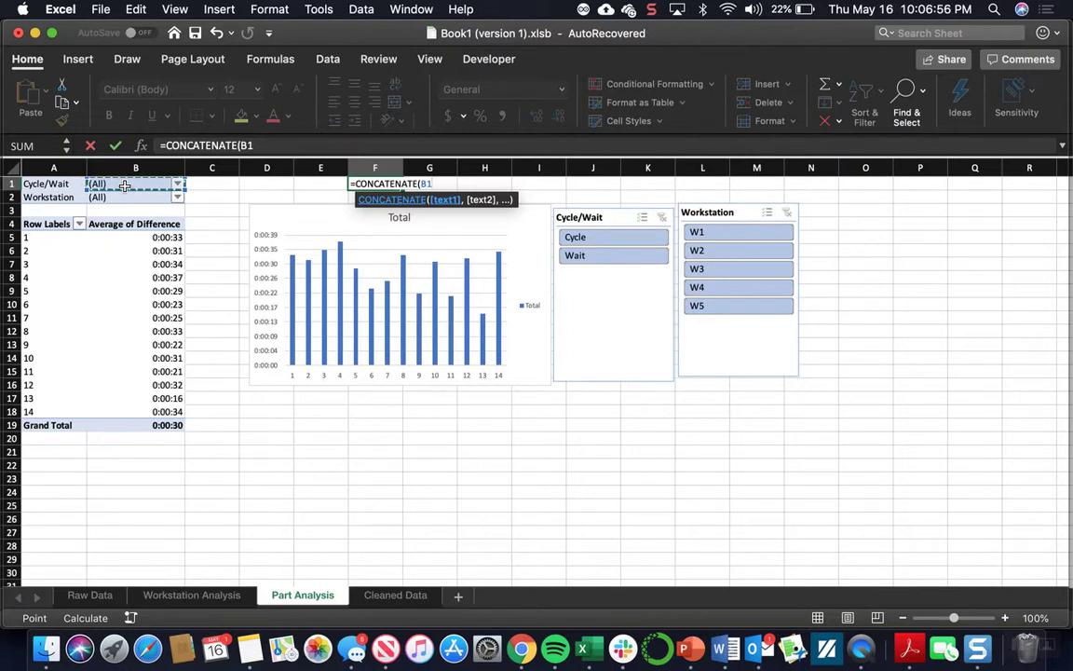
pyautogui.write(',')
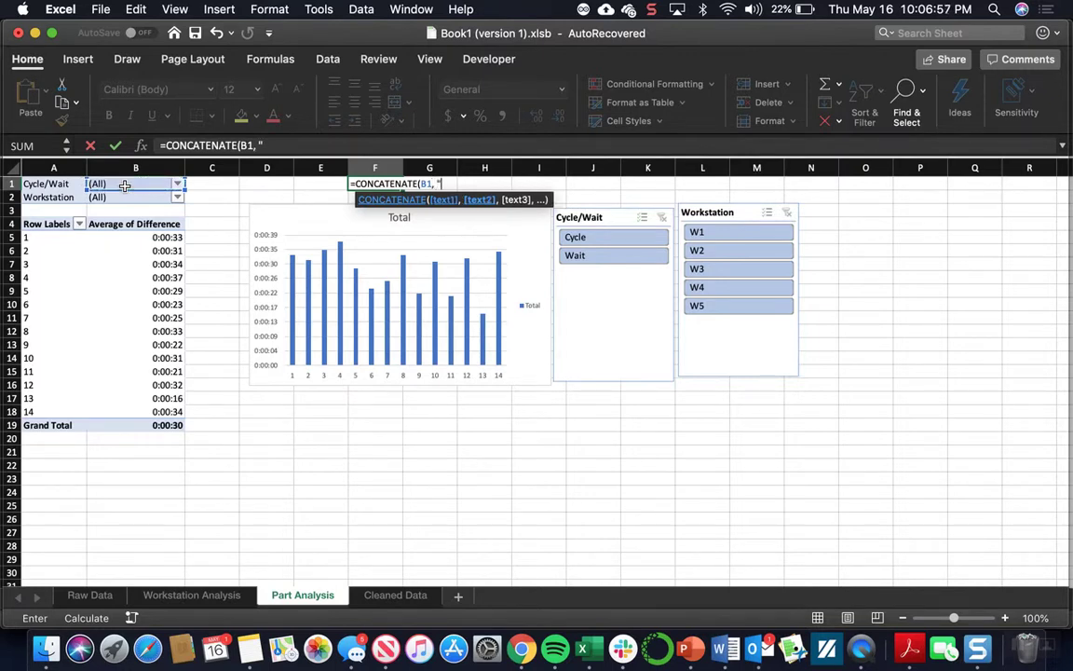
pyautogui.write(' " Time by')
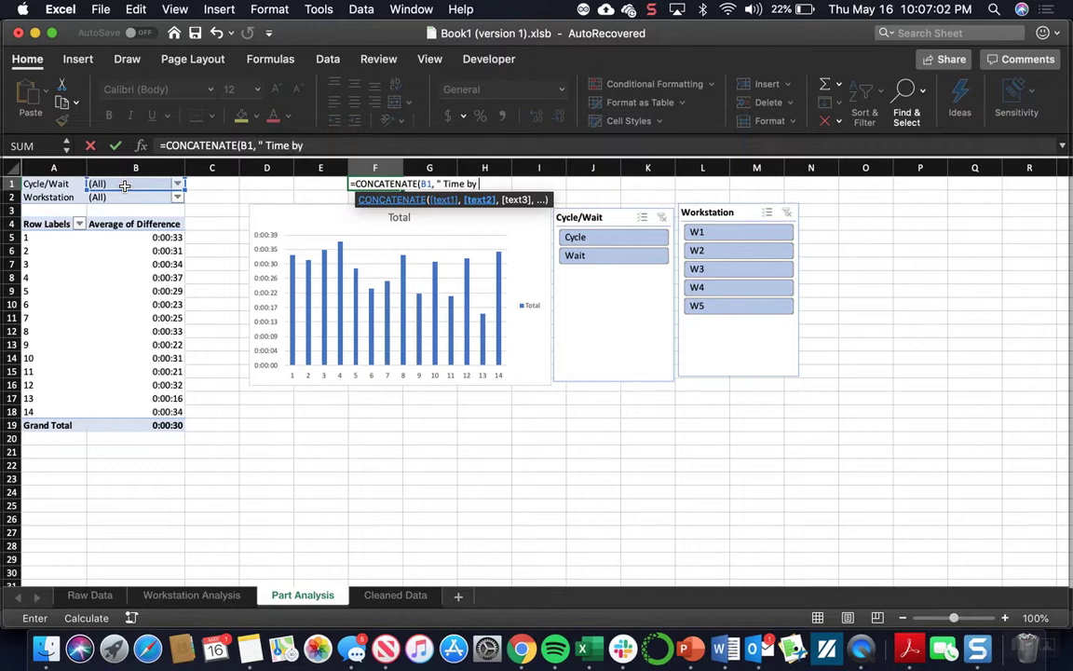
pyautogui.write(' Part for Workstation ",')
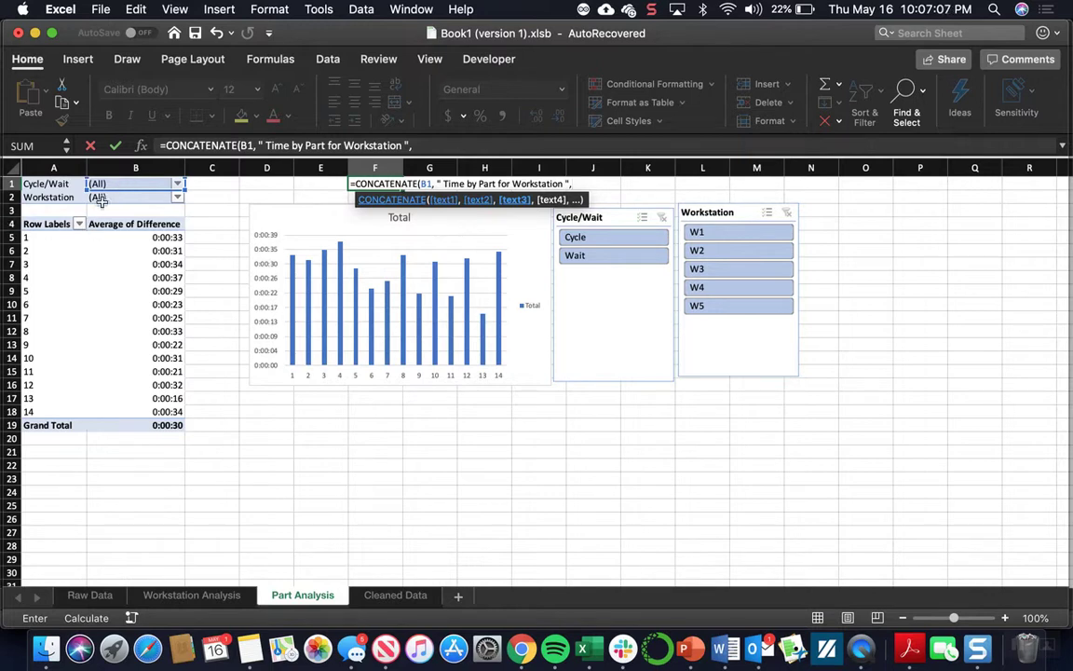
pyautogui.click(95, 197)
pyautogui.write(')')
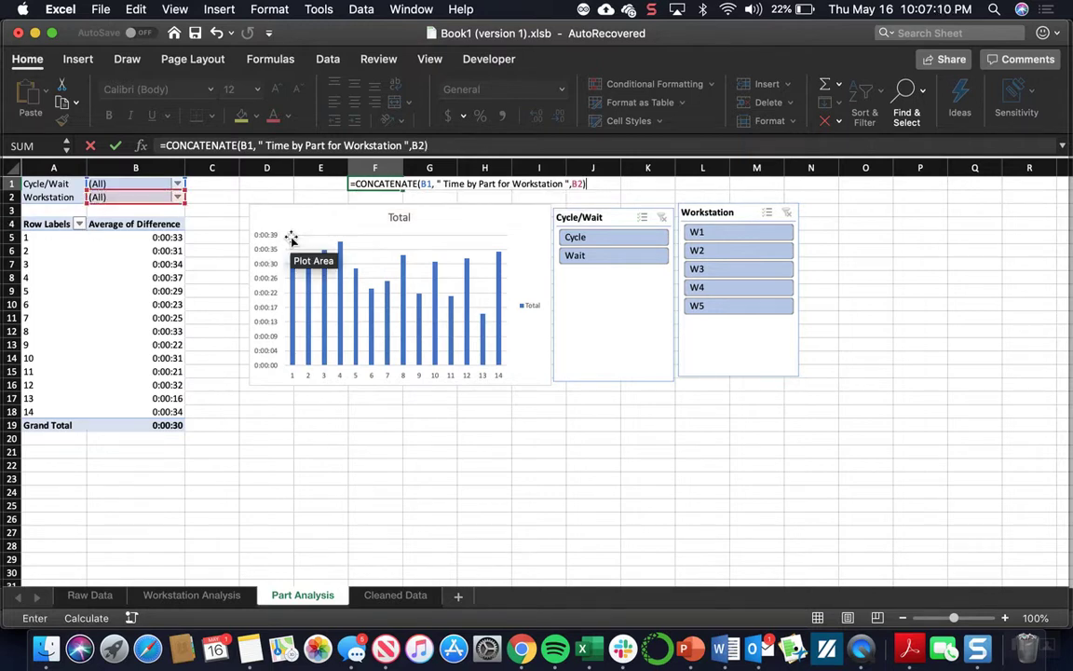
pyautogui.press('Return')
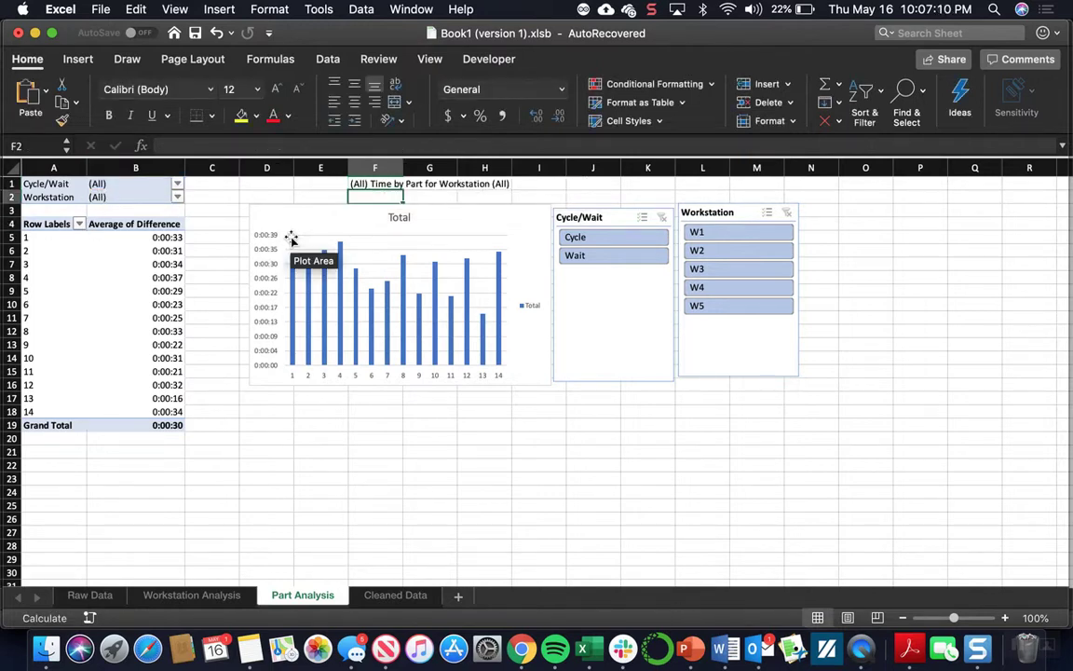
# - Filter the pivot to Cycle and workstation W1 using the slicers
pyautogui.click(606, 238)
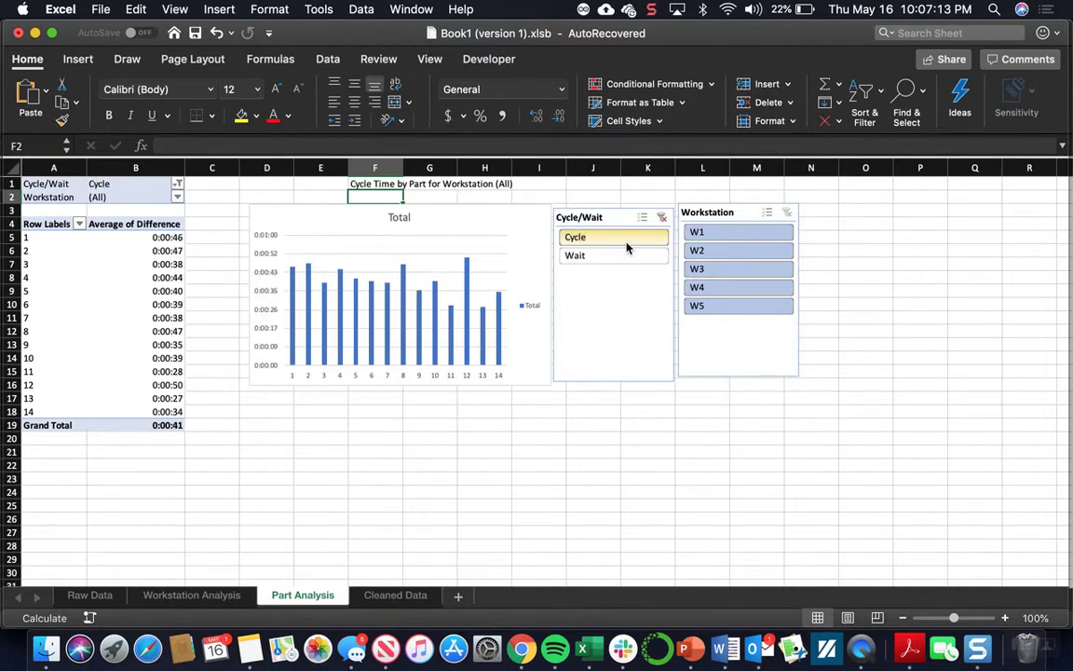
pyautogui.click(697, 232)
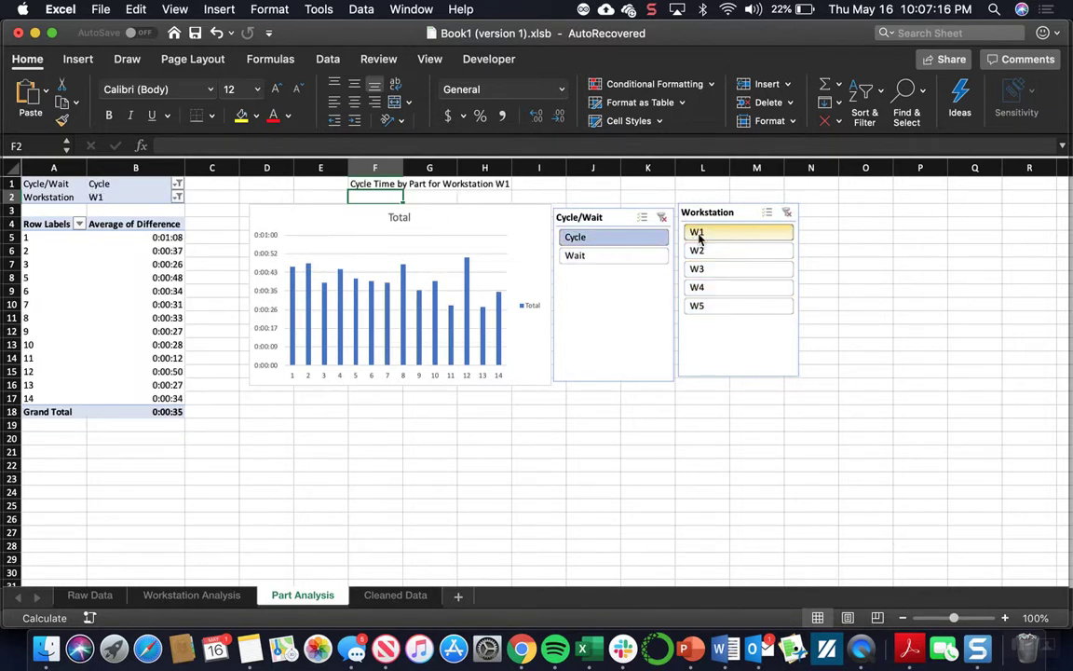
pyautogui.click(400, 218)
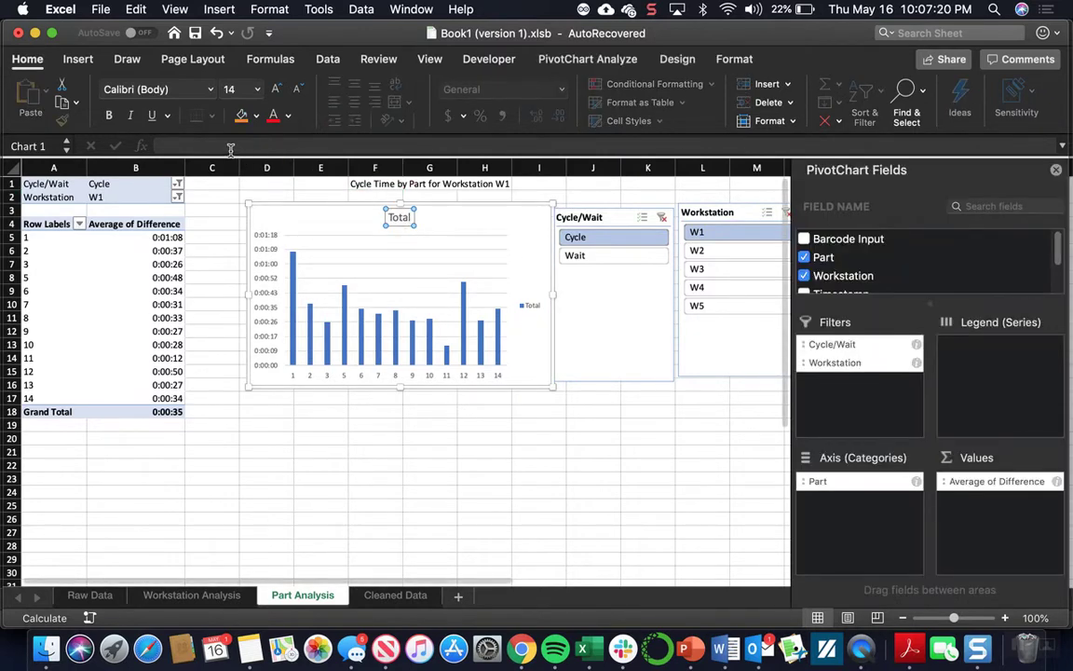
# - Link the chart title to cell F1 so it reads 'Cycle Time by Part for Workstation W1'
pyautogui.write('=')
pyautogui.click(321, 196)
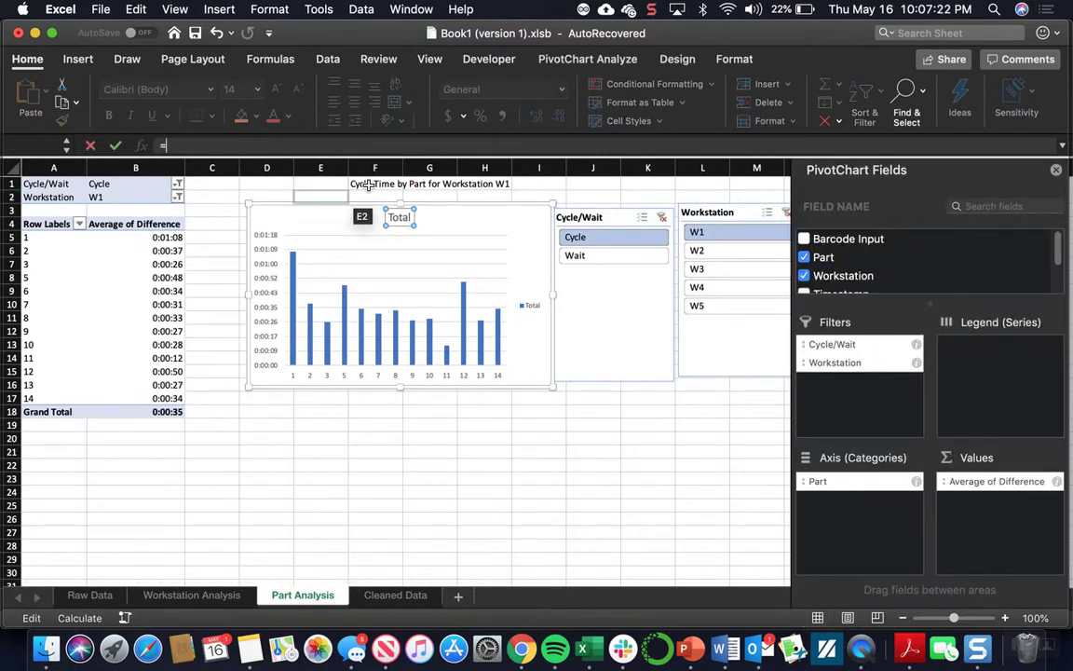
pyautogui.click(370, 184)
pyautogui.press('Return')
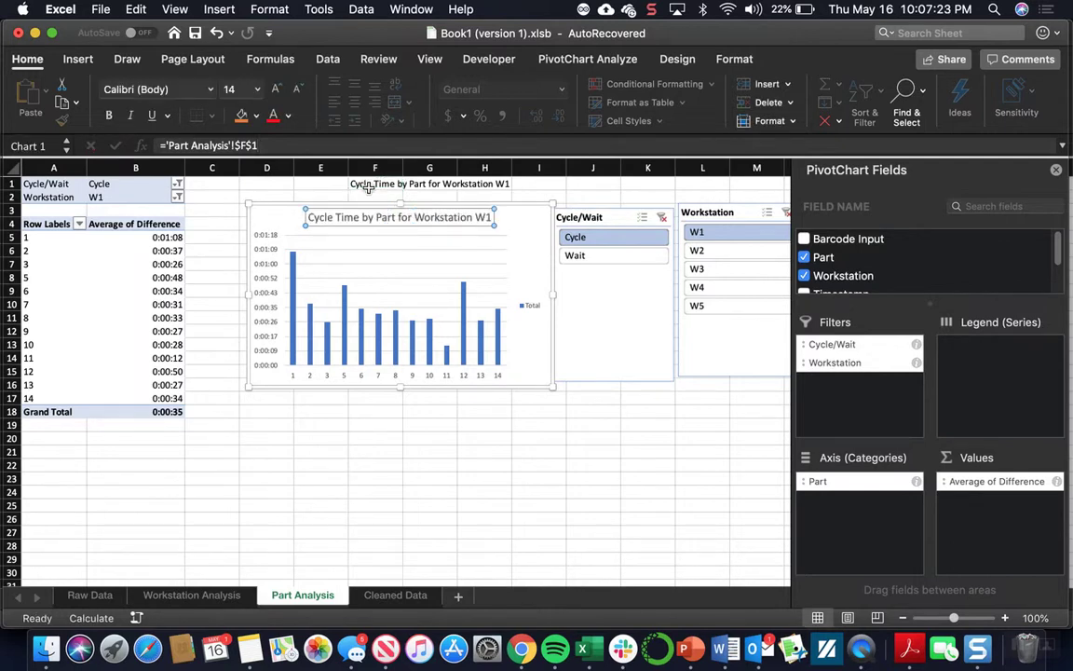
# - Move the chart and both slicers up to the top rows
pyautogui.moveTo(517, 231); pyautogui.dragTo(519, 205)
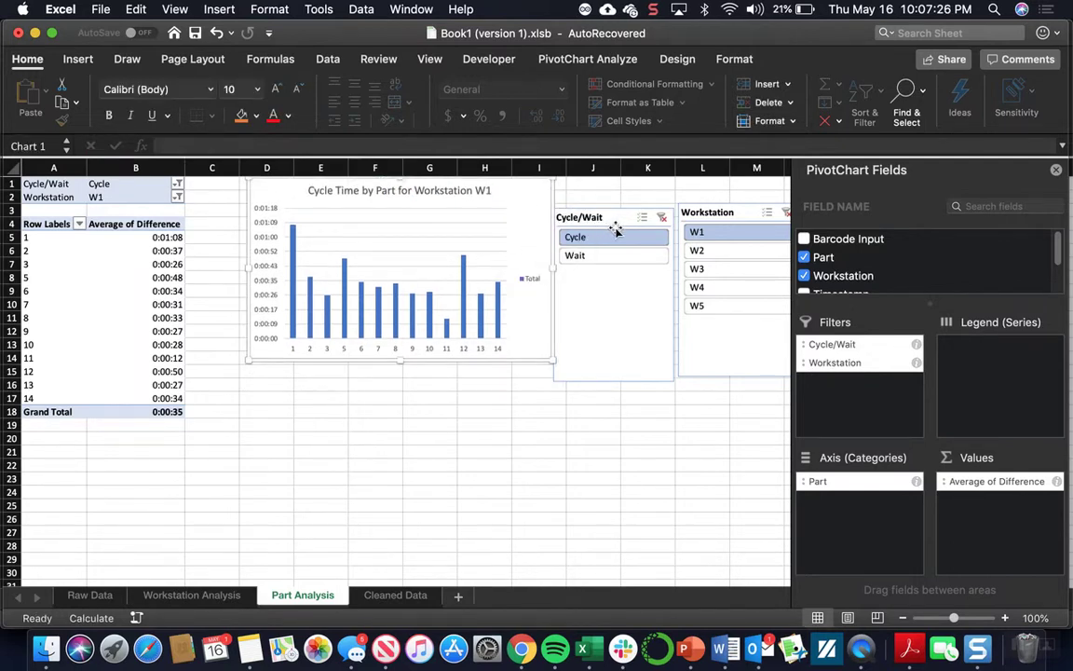
pyautogui.moveTo(617, 218); pyautogui.dragTo(627, 196)
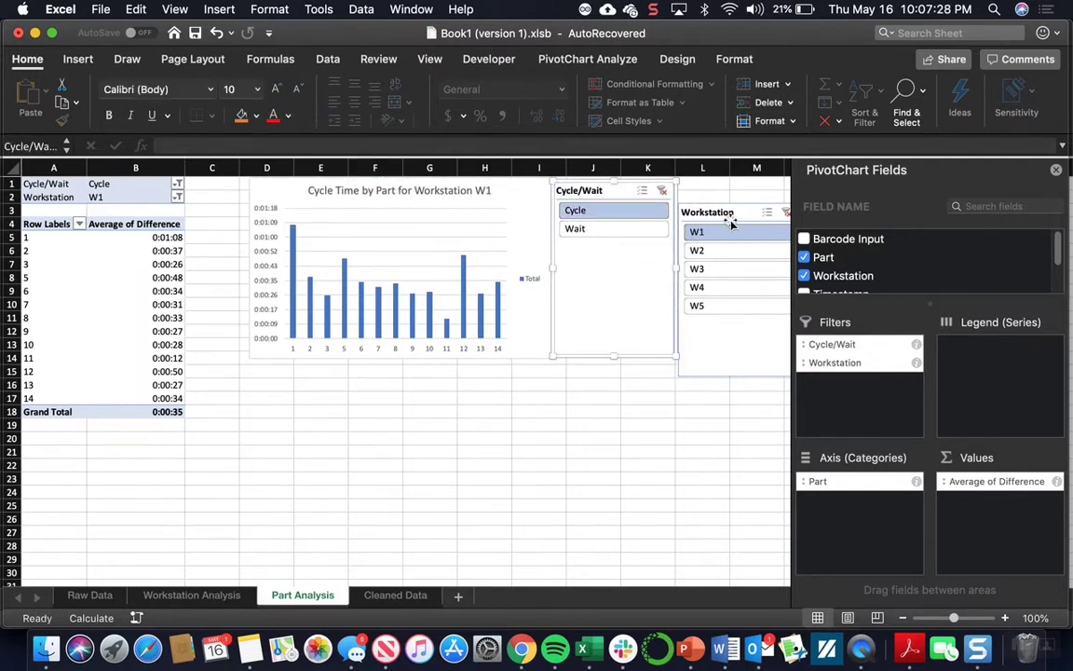
pyautogui.moveTo(730, 223); pyautogui.dragTo(732, 207)
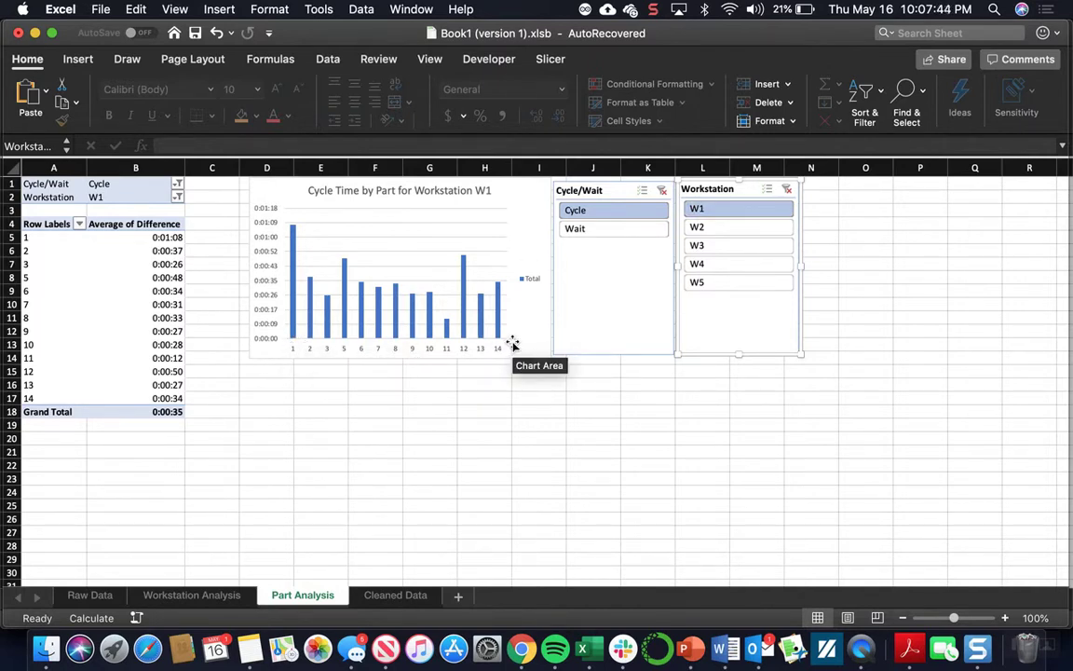
pyautogui.click(732, 228)
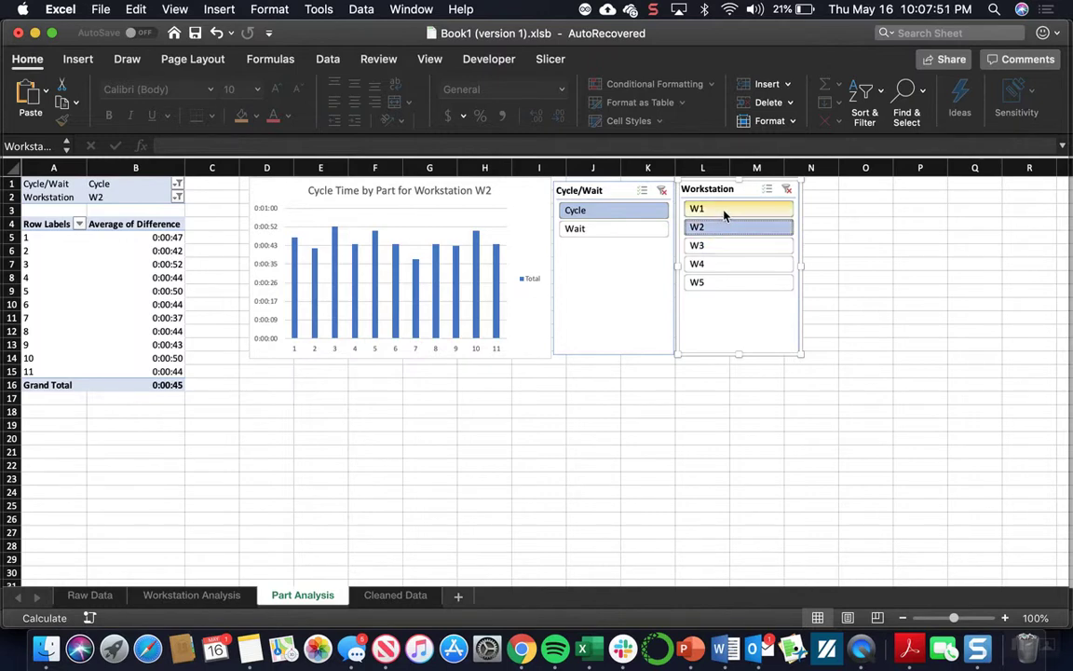
pyautogui.click(719, 247)
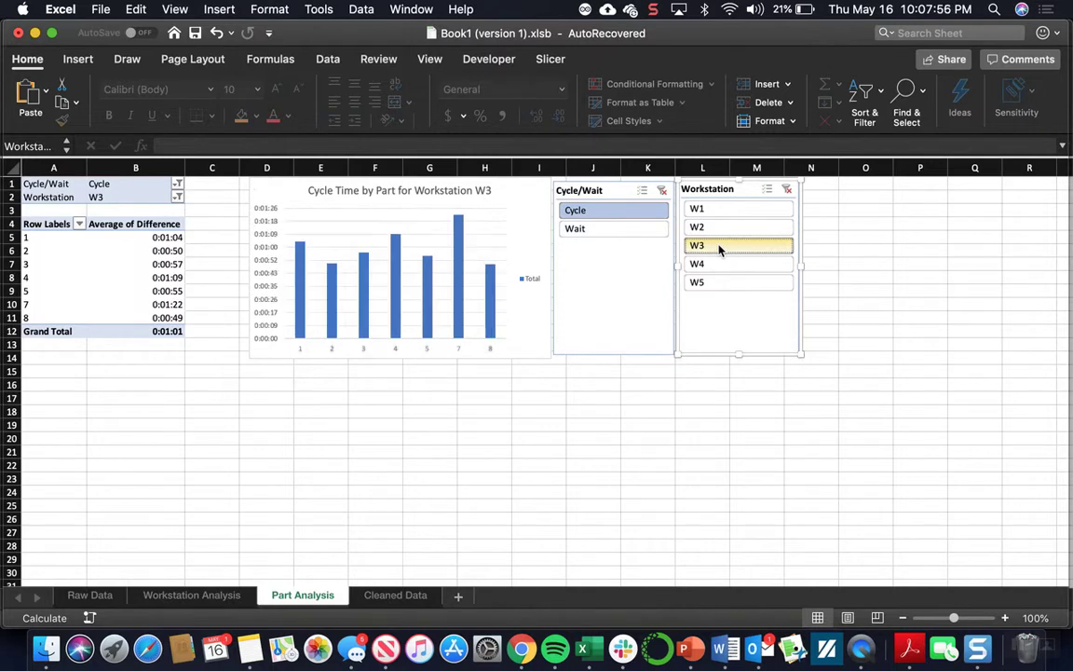
pyautogui.click(711, 267)
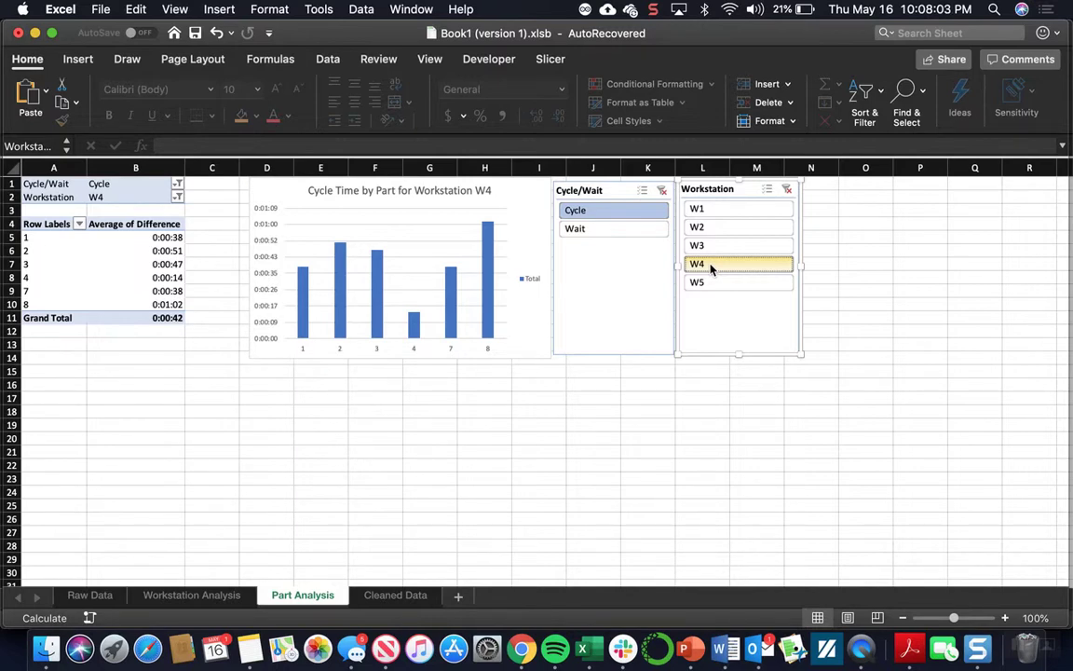
pyautogui.click(706, 282)
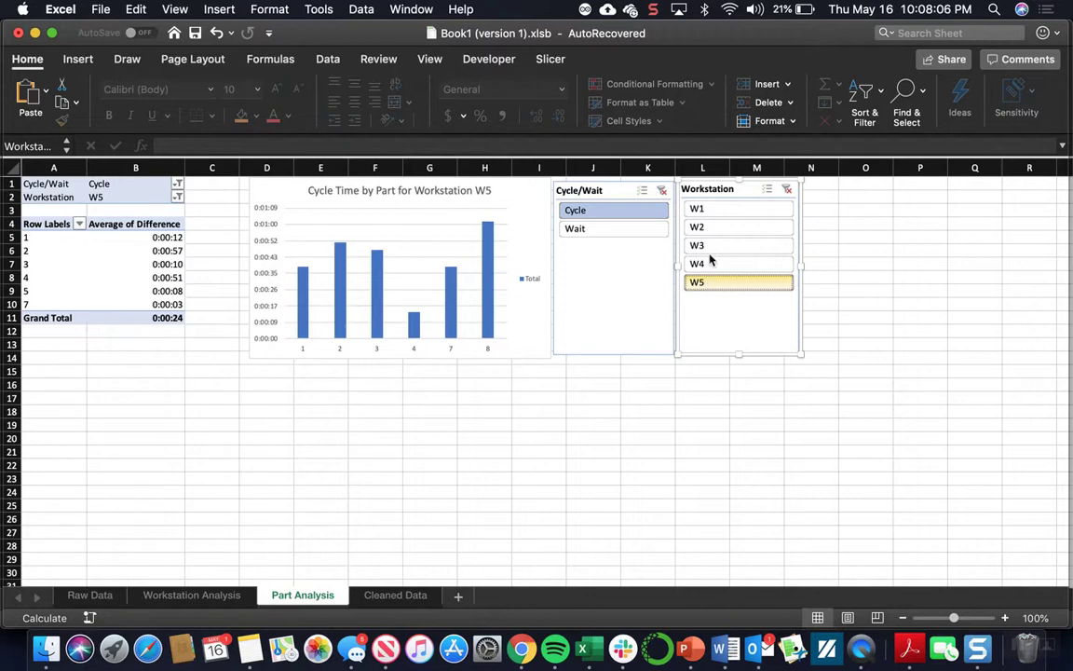
pyautogui.click(724, 212)
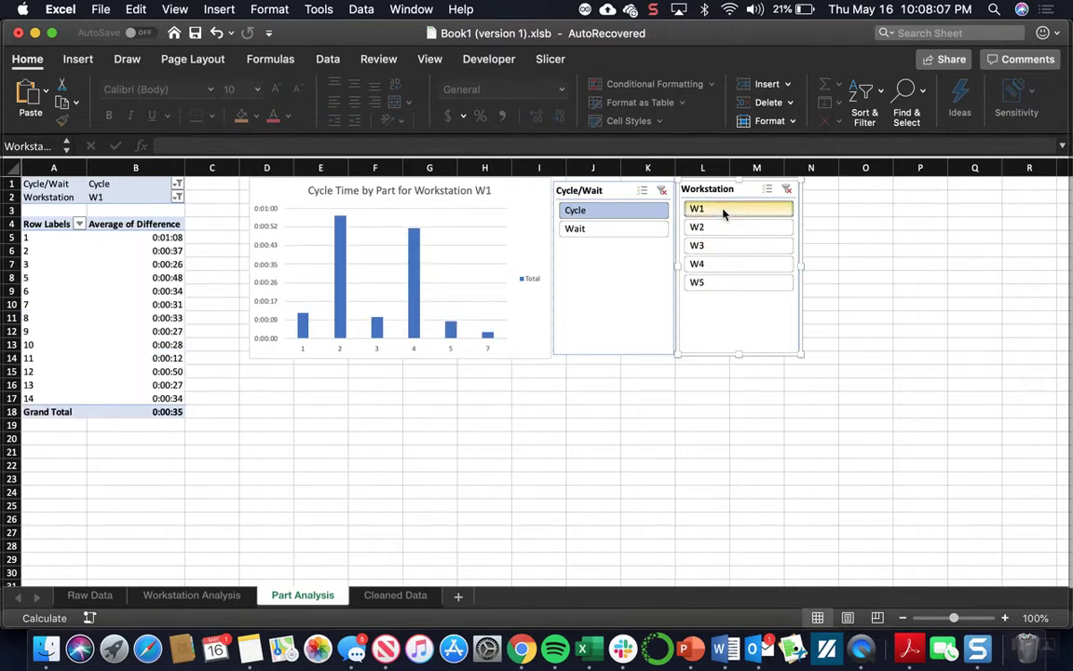